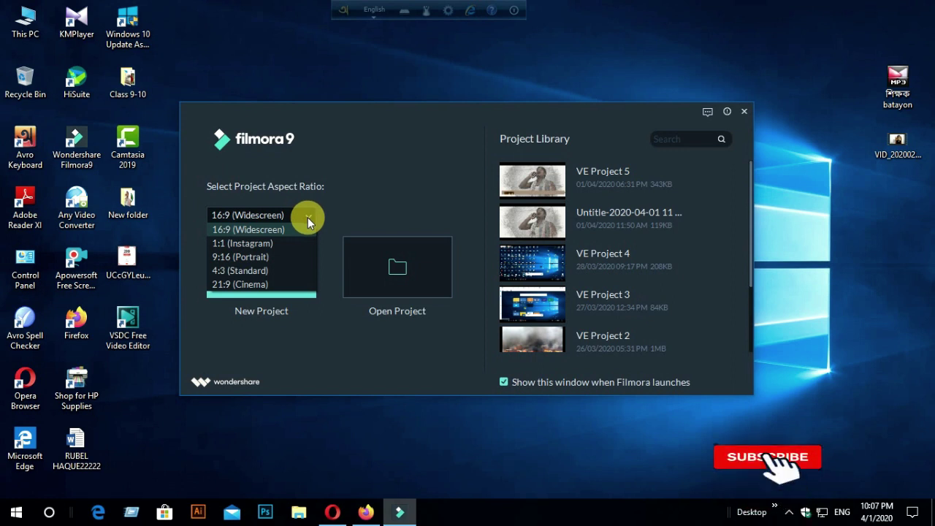
Step: Create a new project with the 16:9 (Widescreen) aspect ratio
left_click(310, 217)
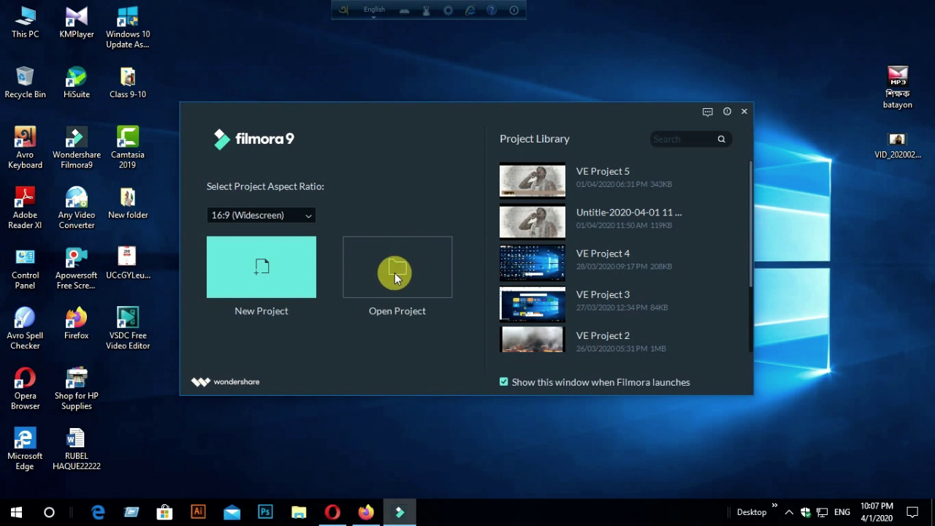
scroll(564, 215, "down", 2)
scroll(574, 309, "up", 2)
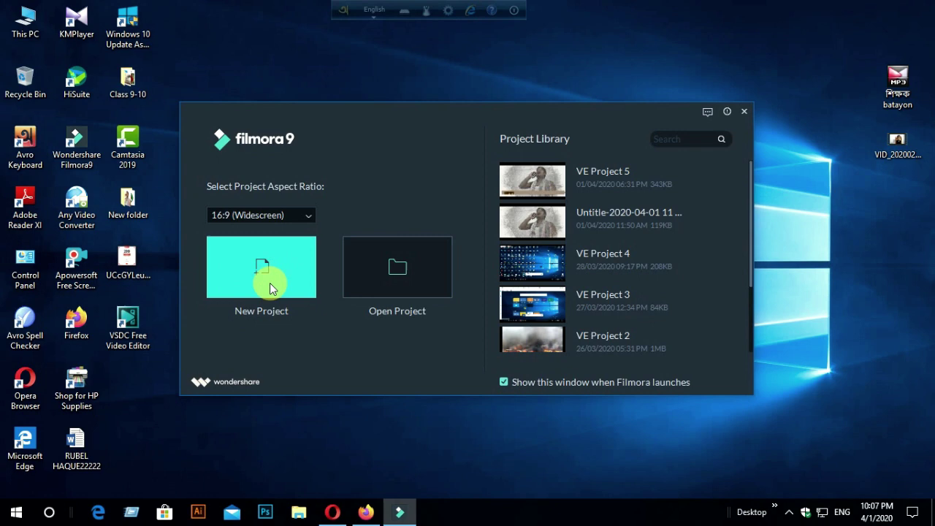
left_click(260, 268)
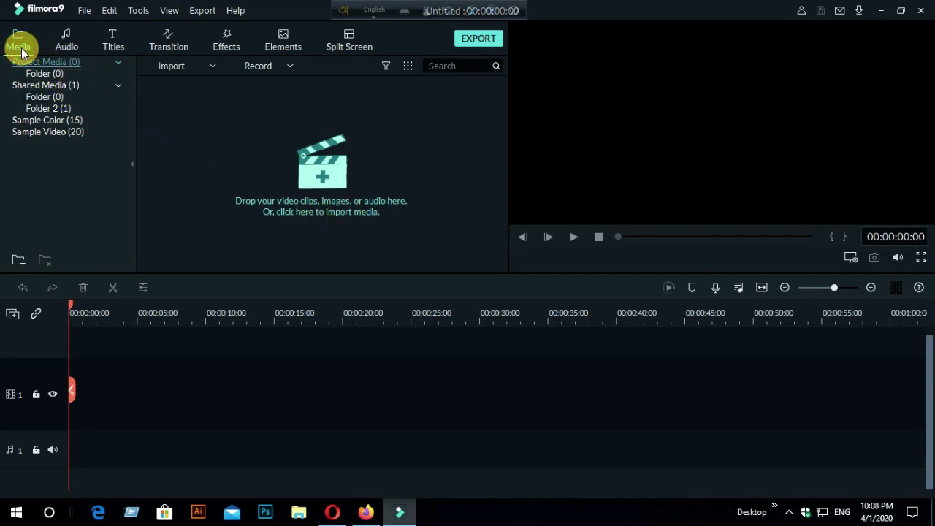
left_click(84, 11)
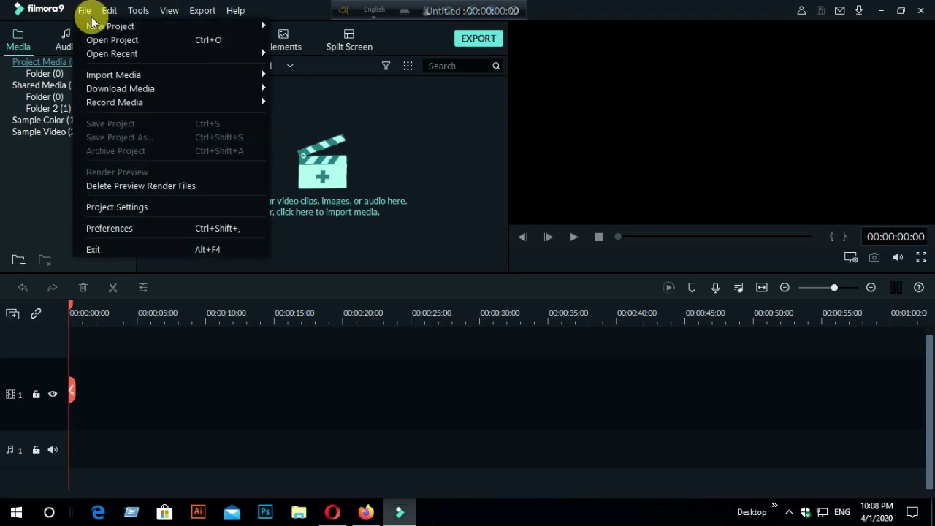
mouse_move(117, 28)
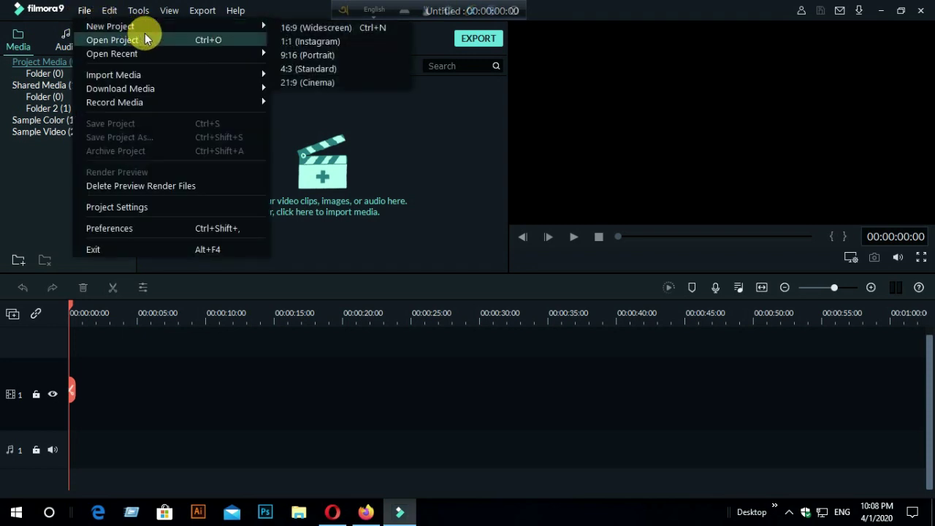
mouse_move(106, 58)
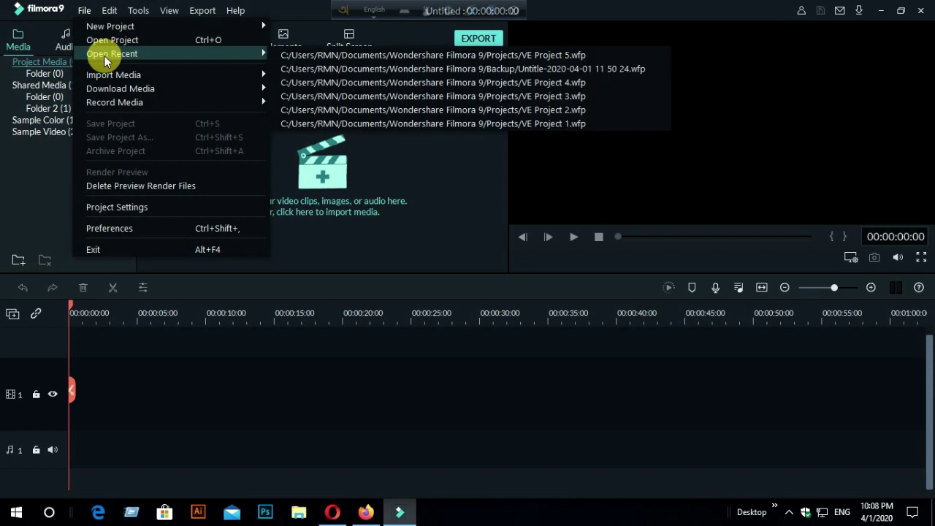
mouse_move(125, 76)
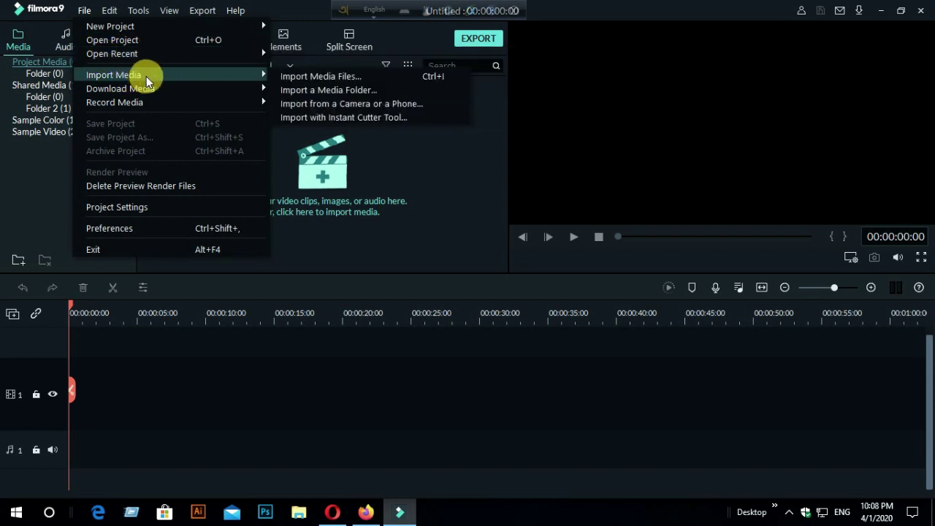
left_click(317, 81)
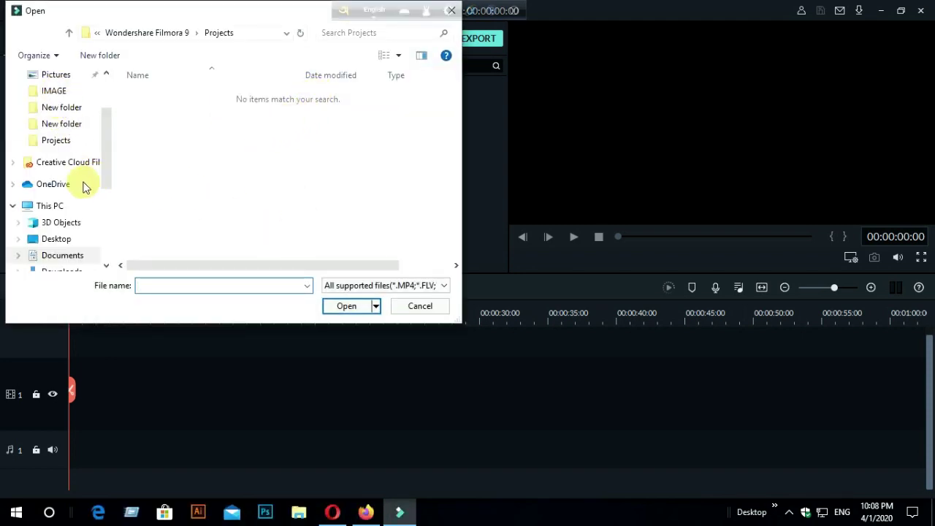
scroll(88, 188, "up", 1)
scroll(86, 186, "up", 1)
scroll(84, 149, "up", 2)
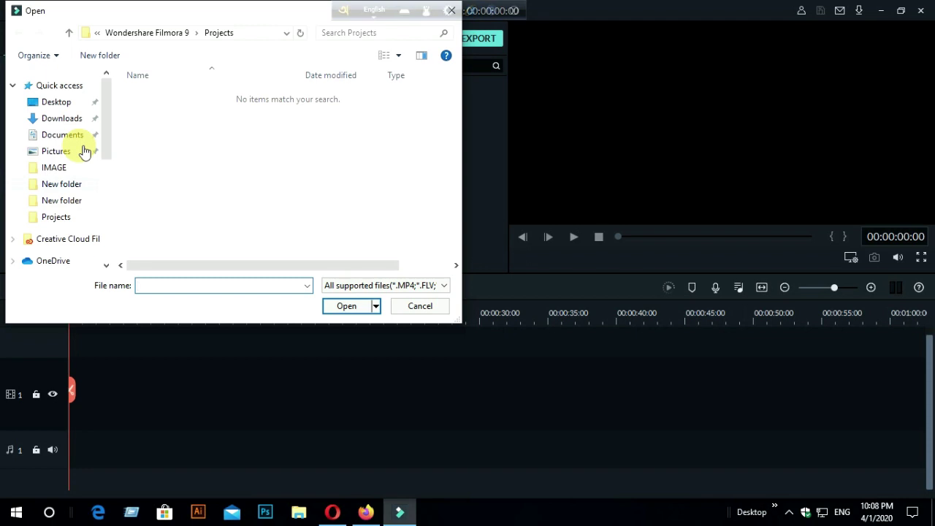
left_click(70, 109)
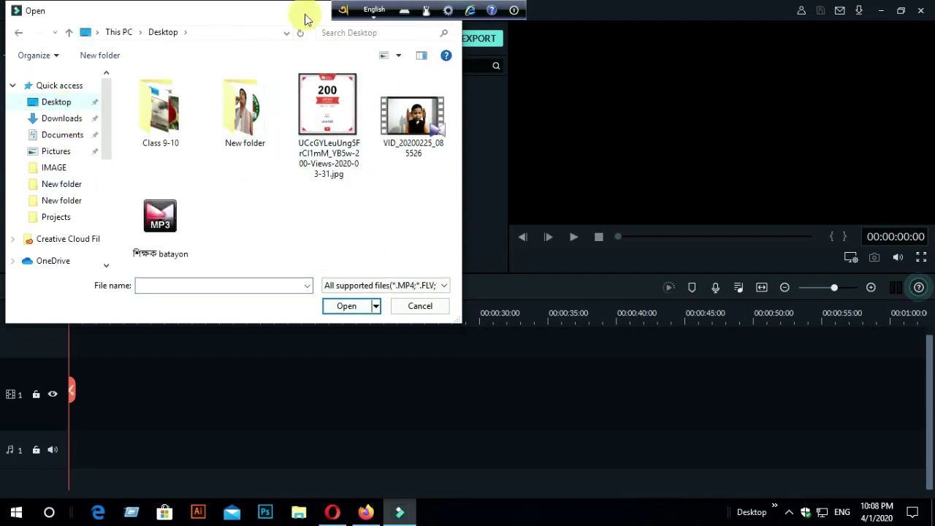
left_click(466, 102)
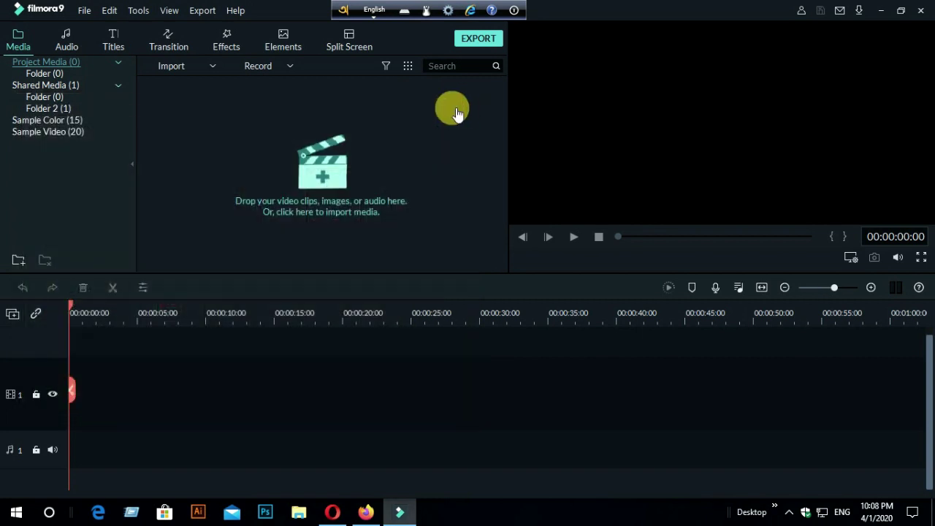
Step: Import the My Video2 clip from New folder on the Desktop into the project media
left_click(326, 182)
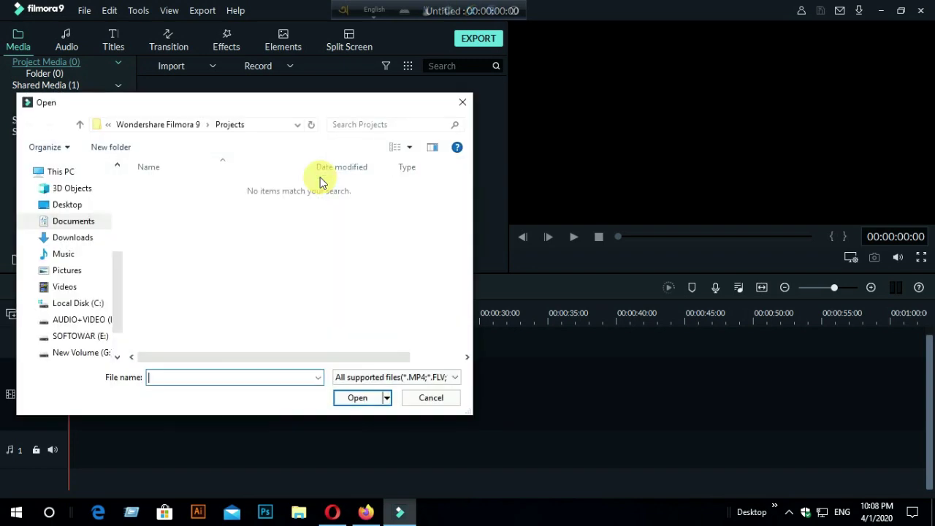
left_click(66, 206)
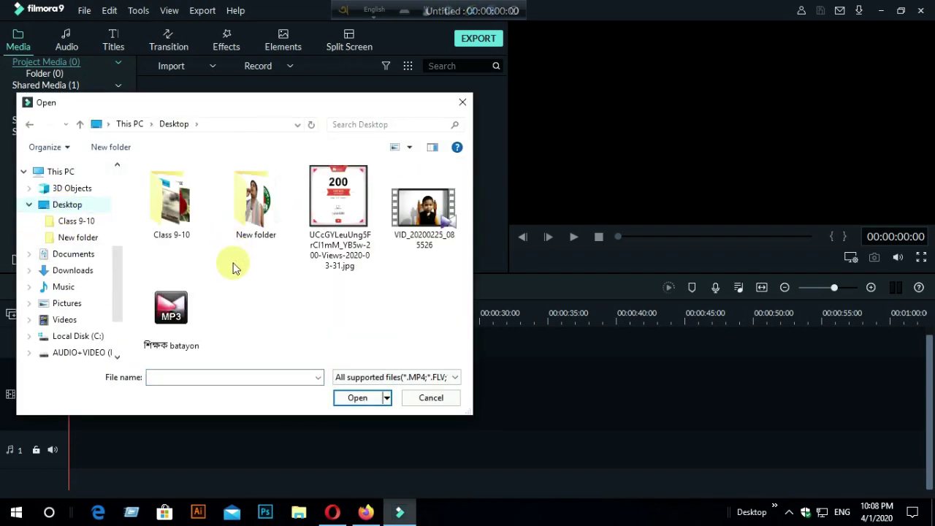
double_click(256, 212)
scroll(324, 236, "down", 5)
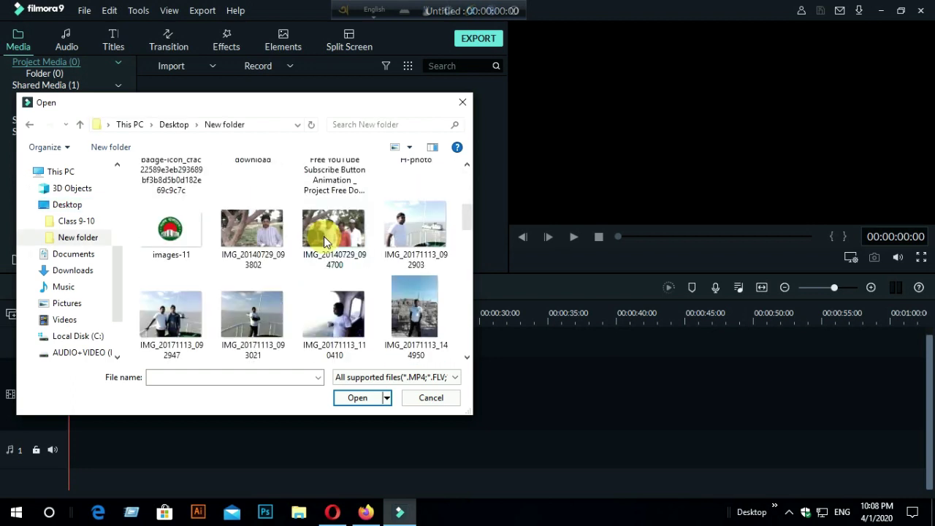
scroll(324, 236, "down", 1)
scroll(326, 252, "down", 2)
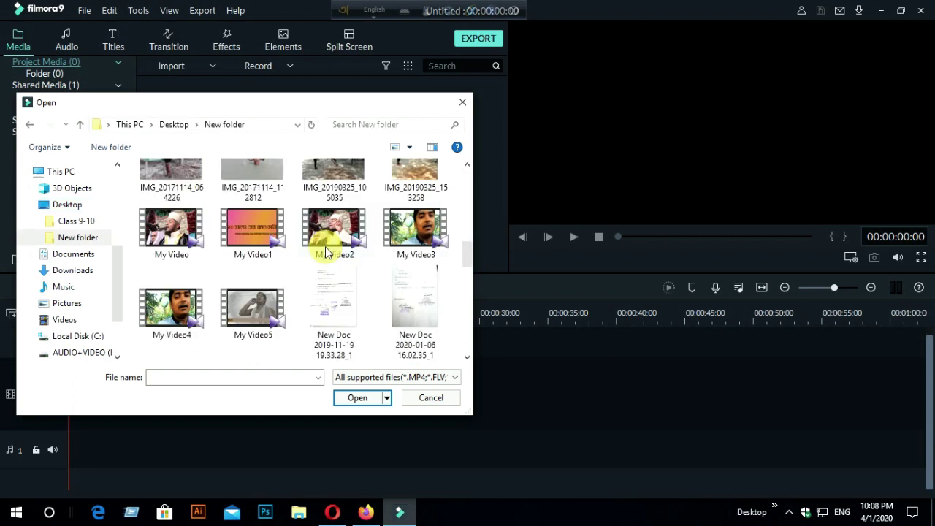
left_click(339, 237)
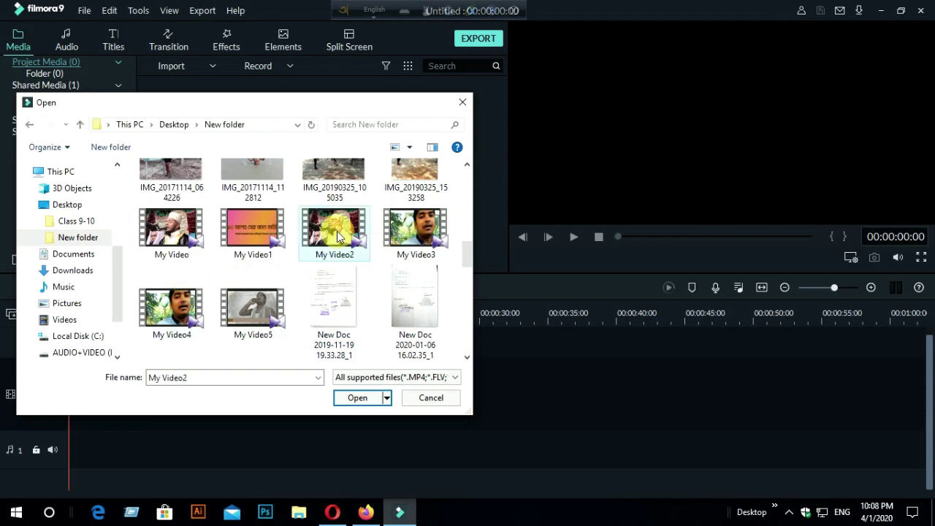
left_click(357, 397)
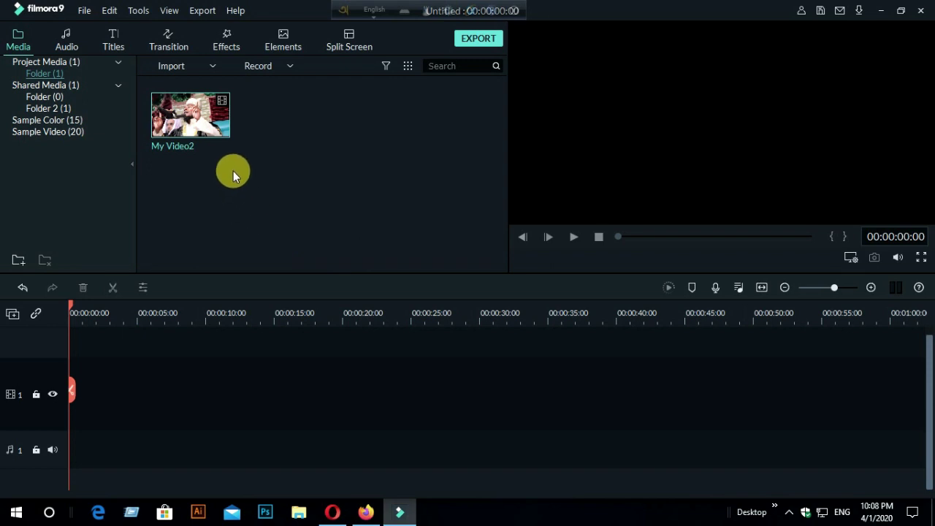
Step: Place the My Video2 clip at the start of video track 1 and return the playhead to 00:00:00:00
mouse_move(197, 115)
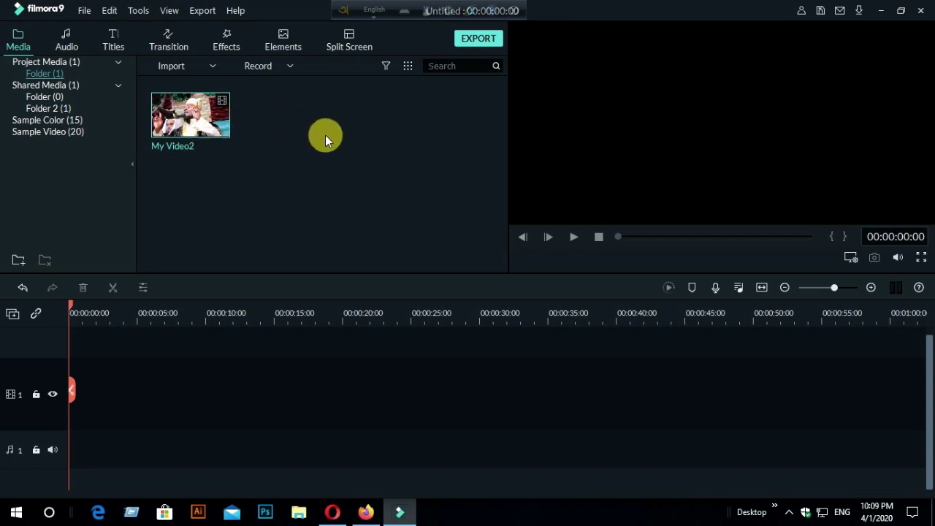
left_click(191, 118)
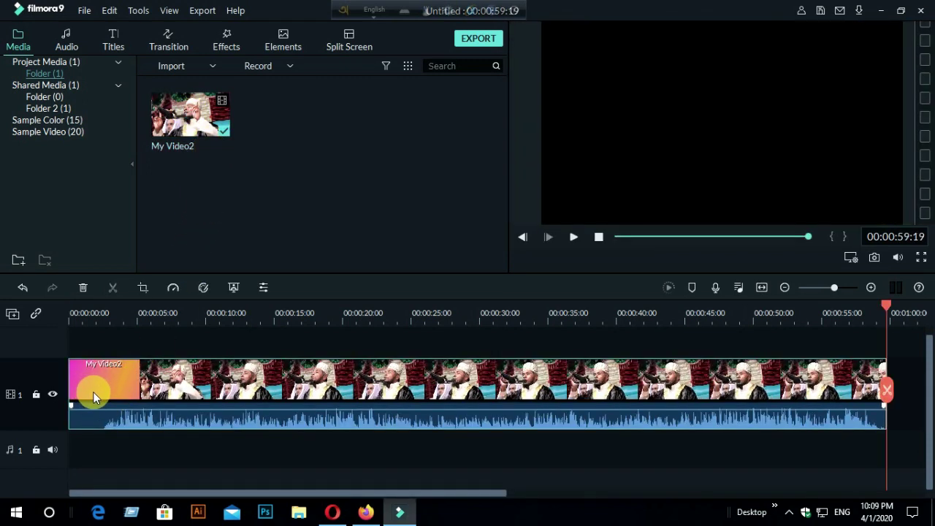
left_click_drag(809, 237, 616, 264)
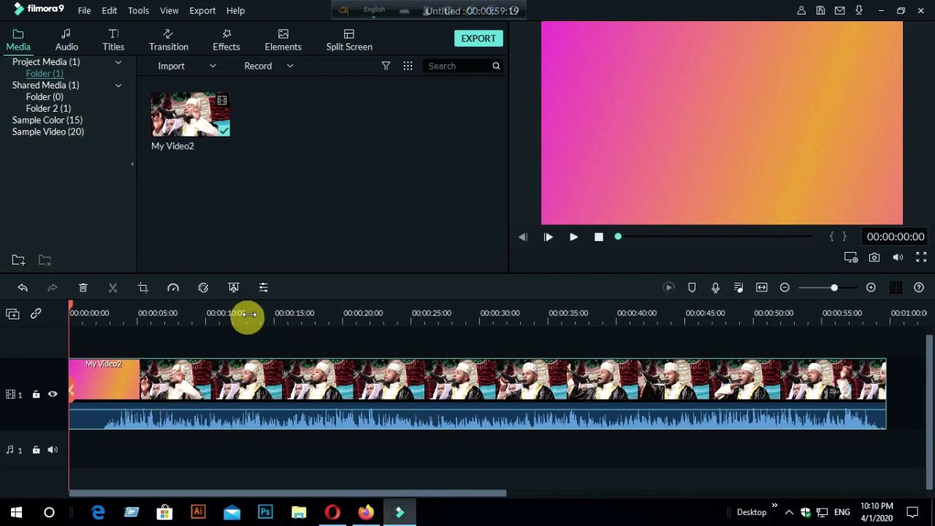
left_click(598, 45)
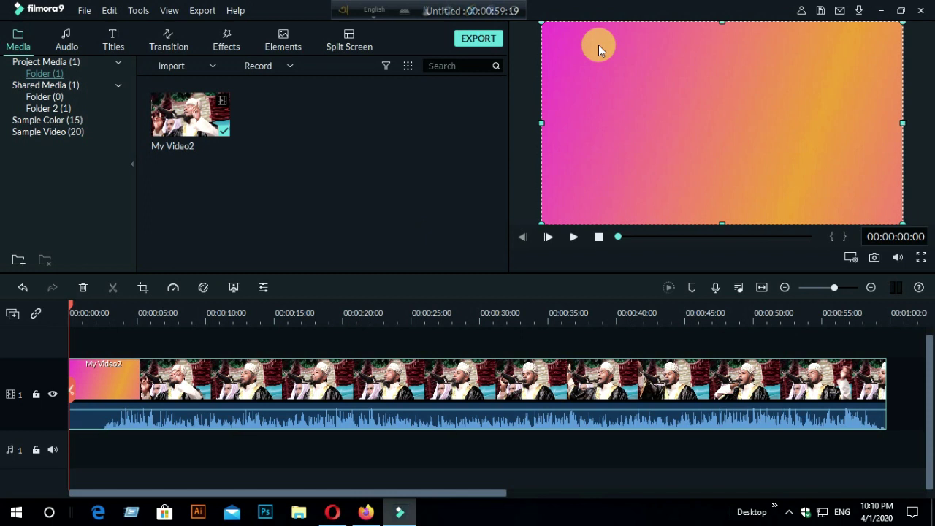
left_click(141, 288)
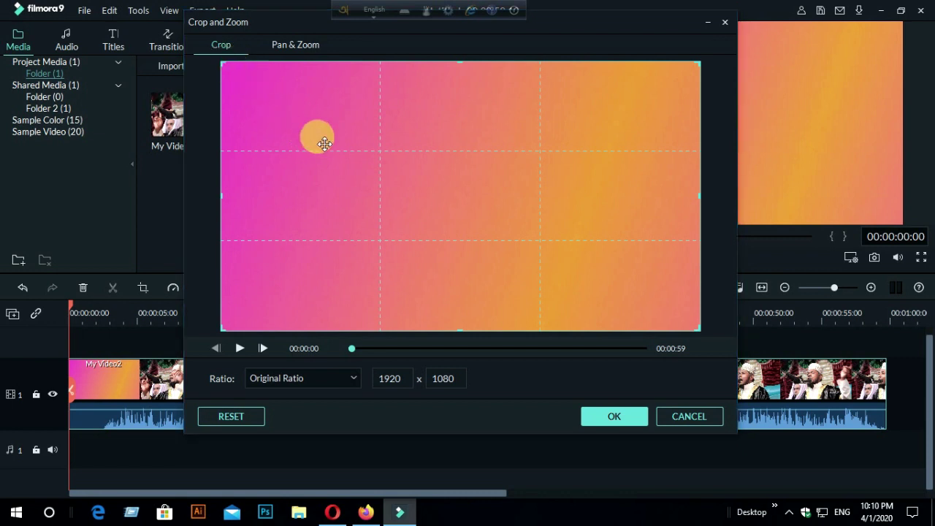
left_click_drag(226, 69, 223, 98)
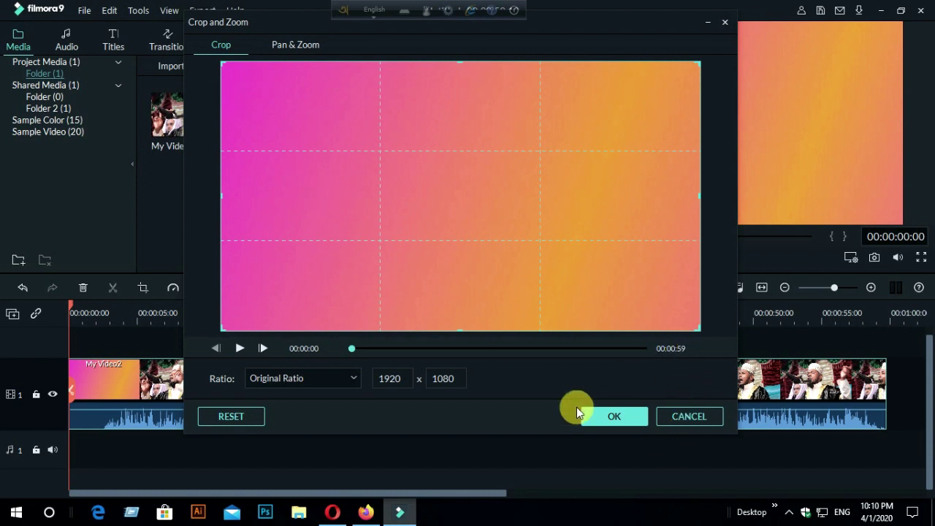
left_click(725, 24)
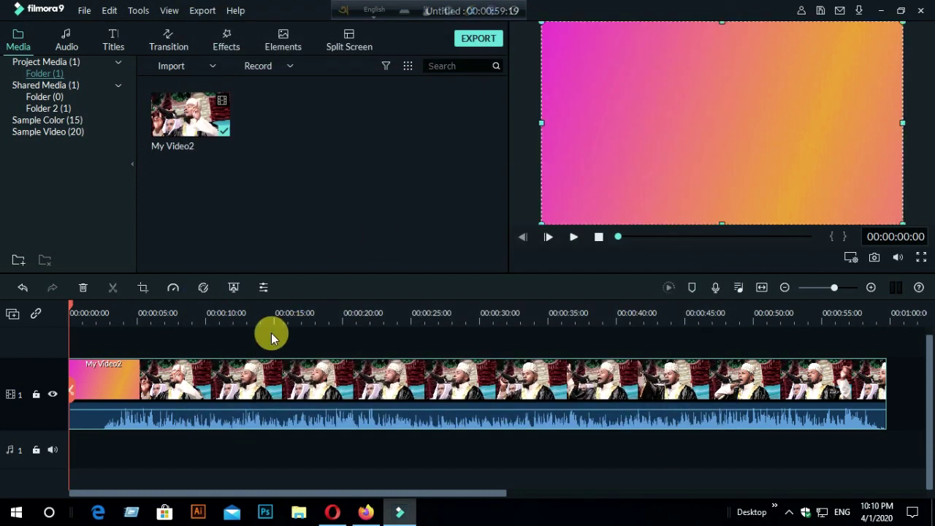
left_click(173, 290)
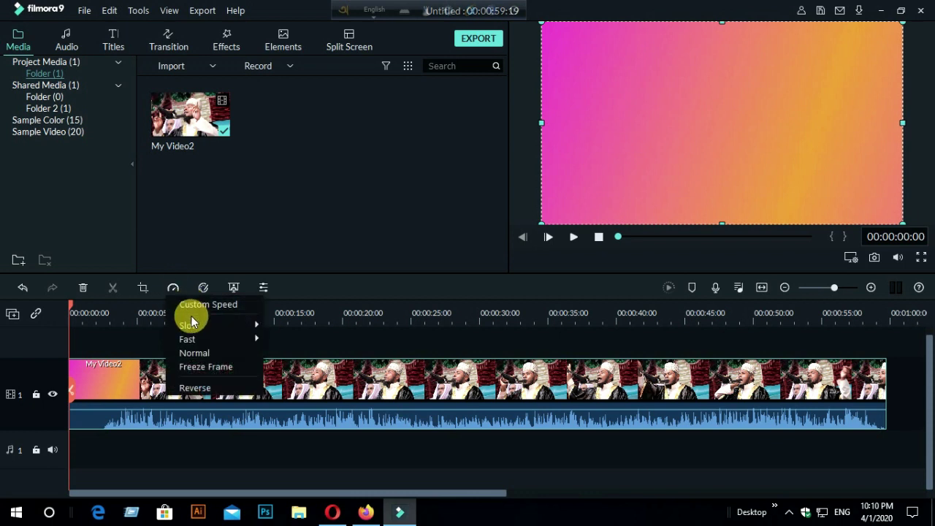
mouse_move(205, 325)
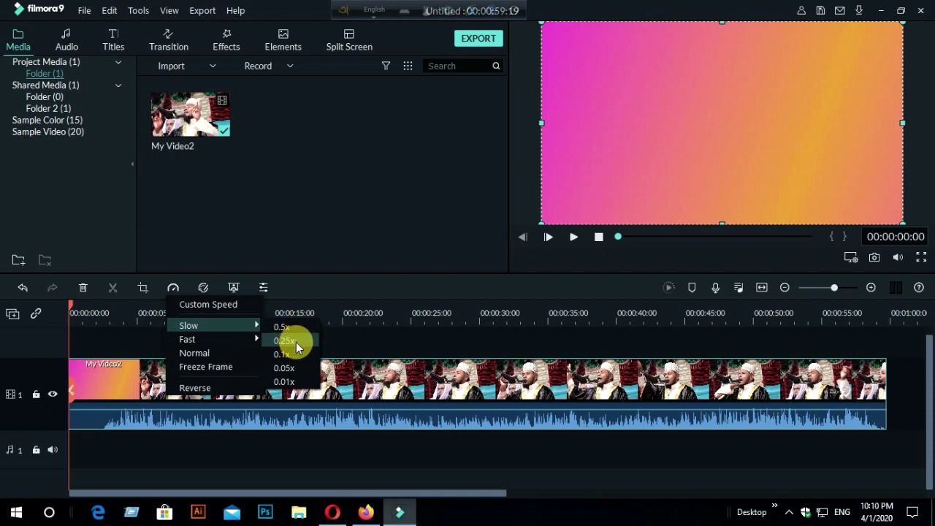
mouse_move(225, 339)
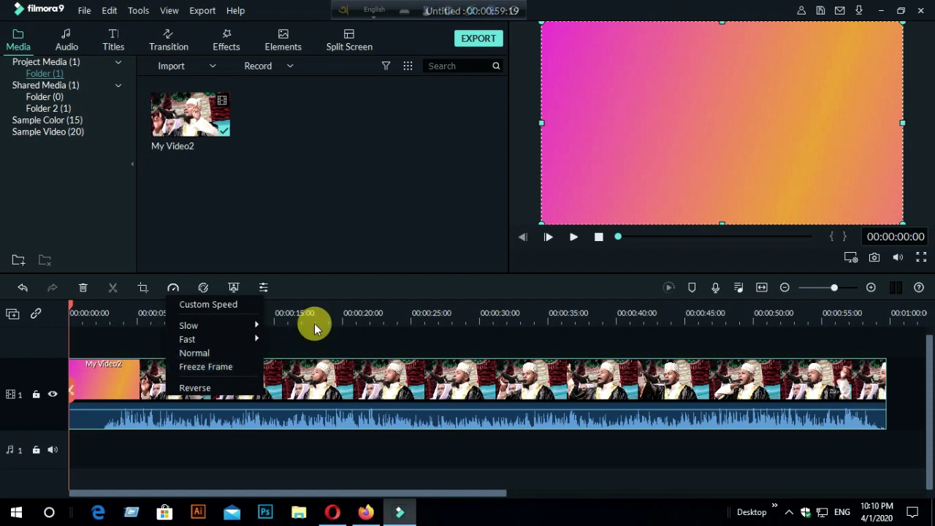
left_click(302, 235)
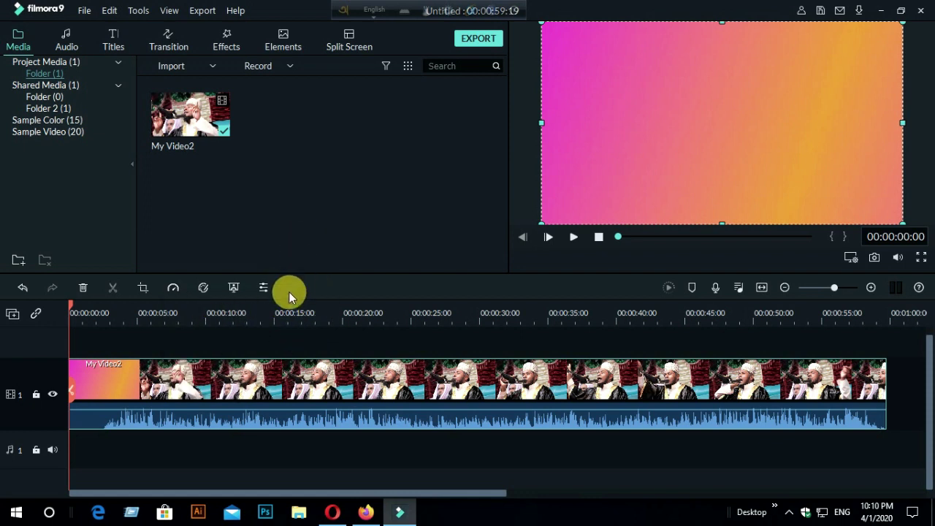
Step: Enable Chroma Key on the My Video2 clip with the green key color and set its Offset to -11
left_click(233, 288)
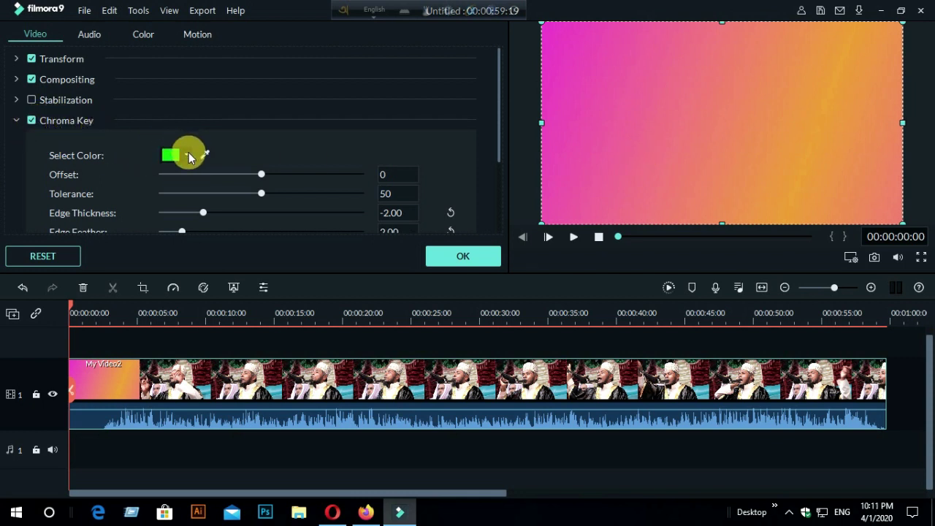
left_click_drag(262, 175, 250, 192)
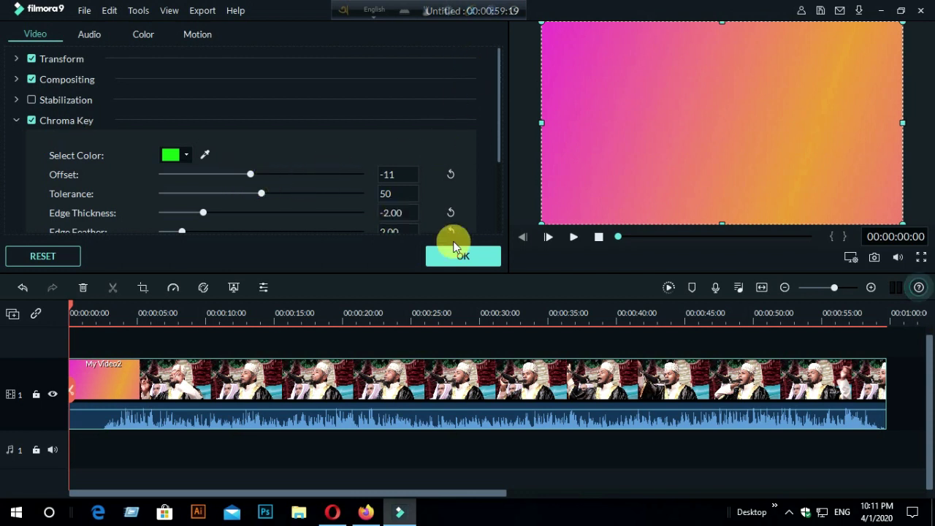
left_click(484, 259)
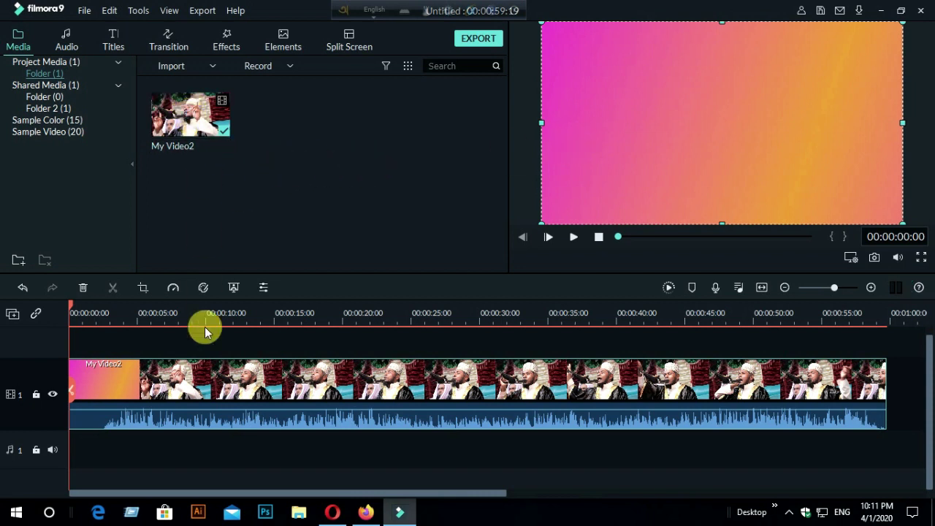
Step: Play the opening of the clip, return to its start and position the playhead at 00:00:00:12
key("space")
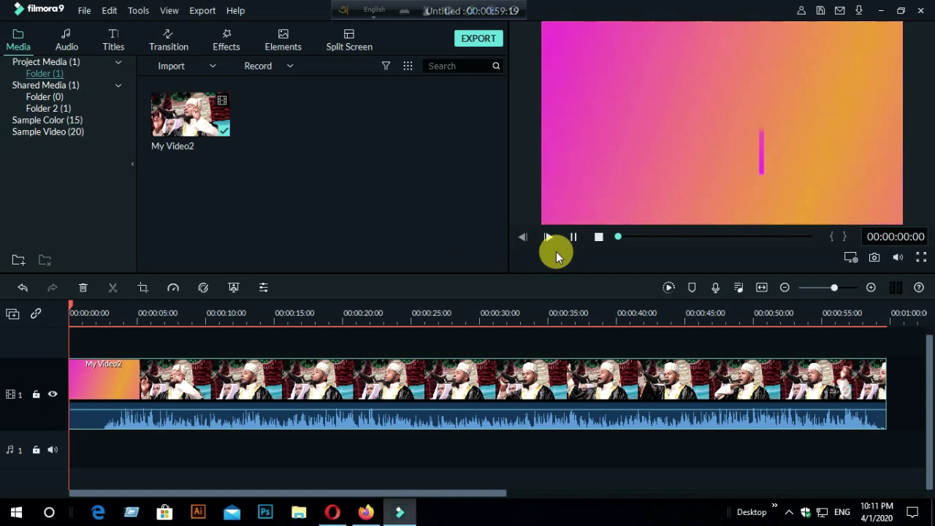
key("space")
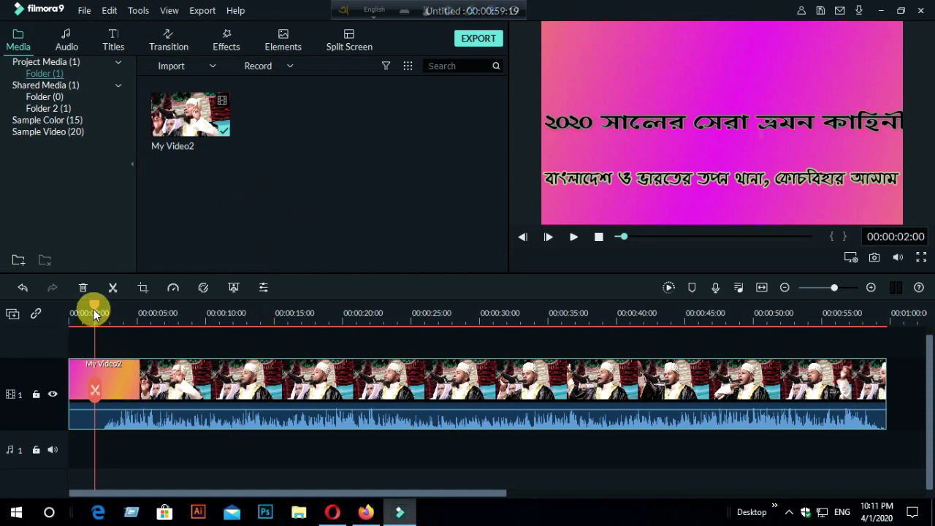
left_click_drag(93, 309, 65, 313)
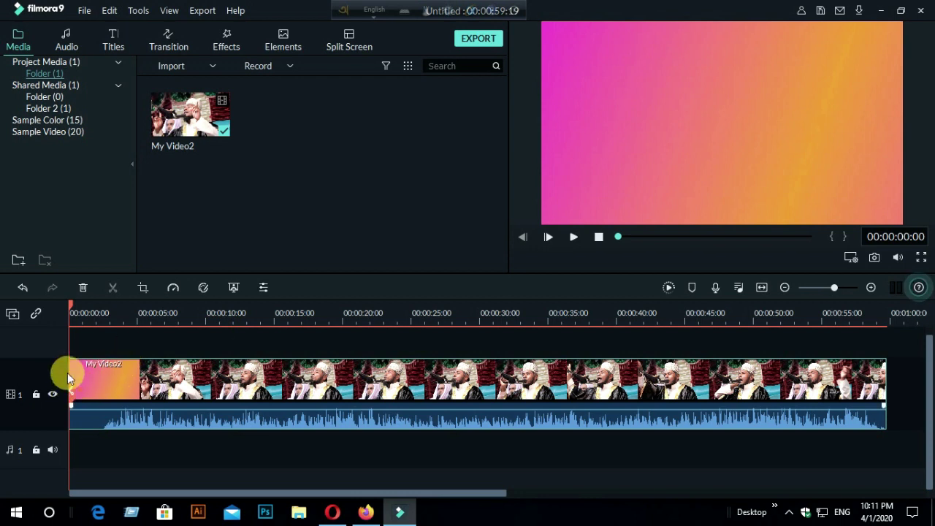
mouse_move(73, 307)
left_mouse_down()
mouse_move(89, 313)
mouse_move(50, 307)
mouse_move(75, 312)
left_mouse_up()
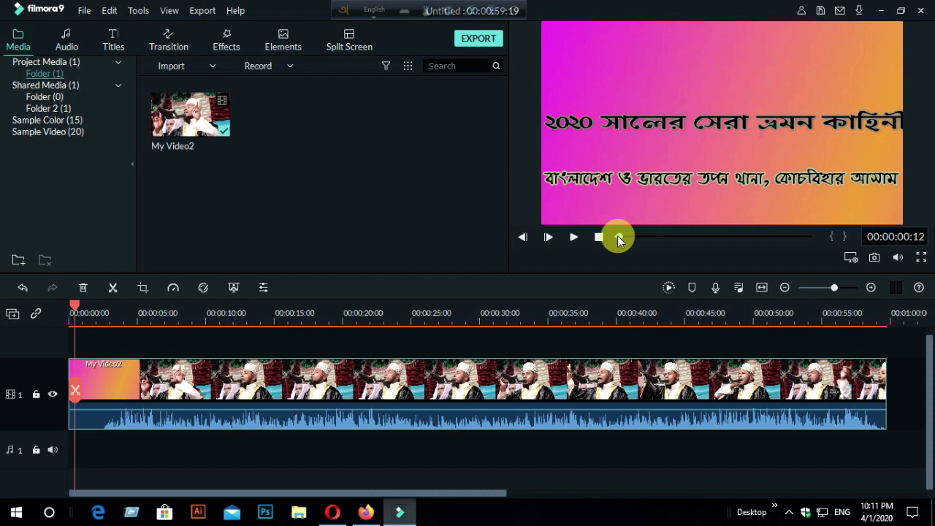
Step: Position the playhead at 00:00:00:03 and split the My Video2 clip there
left_click_drag(614, 242, 611, 252)
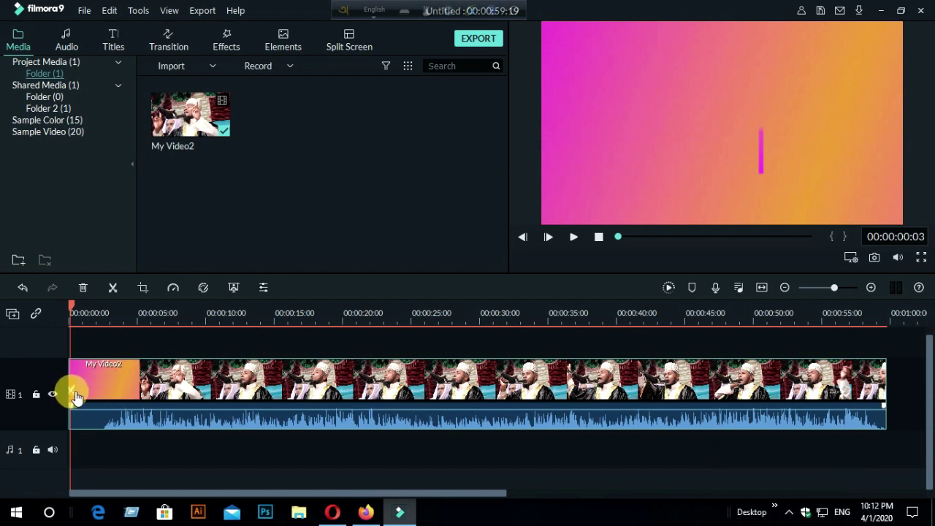
left_click_drag(76, 395, 77, 395)
left_click(101, 380)
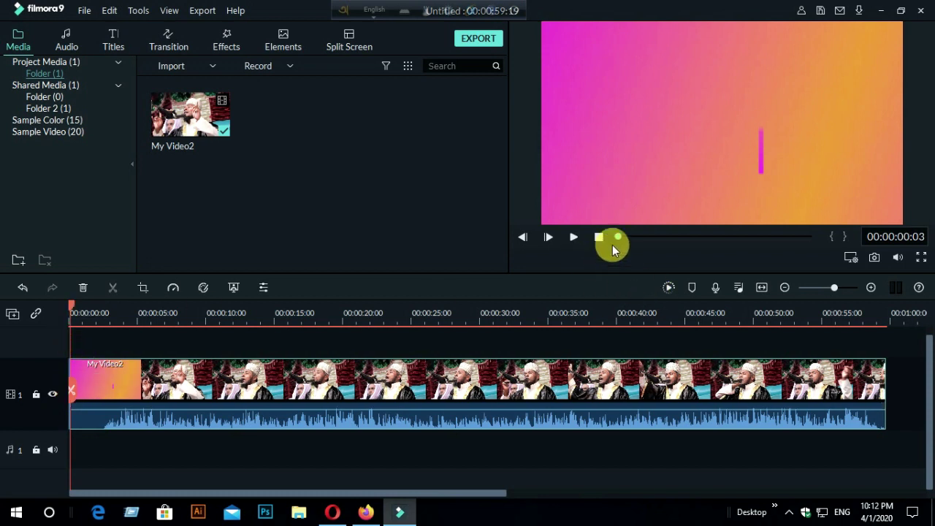
Step: Delete the short leading piece of My Video2 and move the remaining clip back to 00:00:00:00 on video track 1
left_click_drag(629, 237, 641, 237)
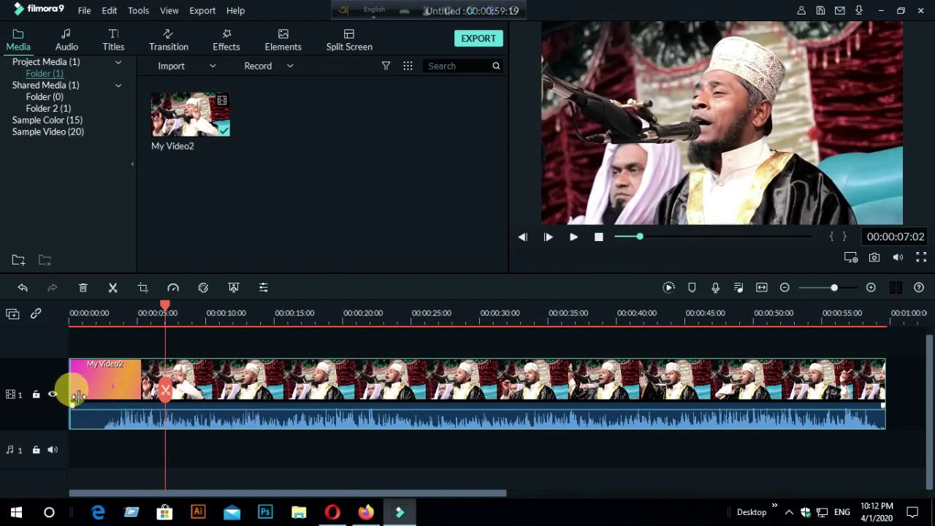
left_click_drag(93, 388, 146, 387)
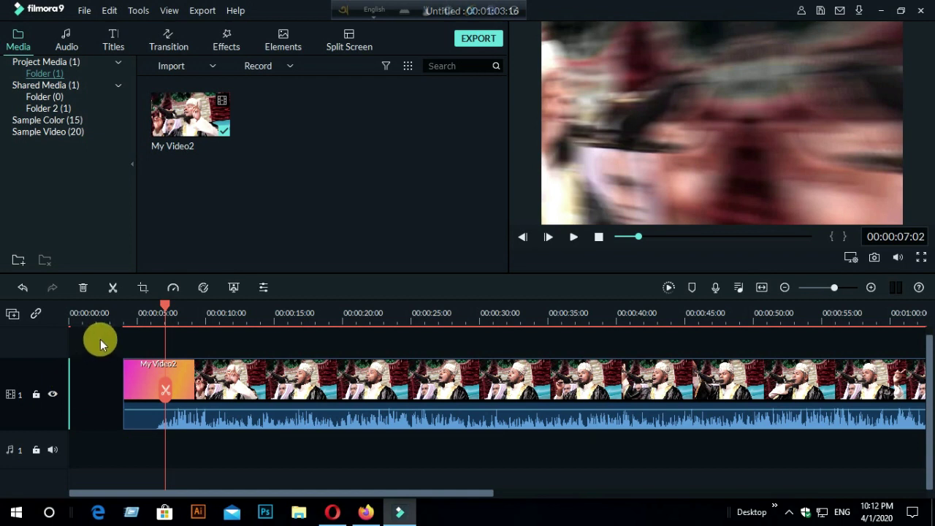
left_click(83, 289)
left_click_drag(156, 382, 110, 383)
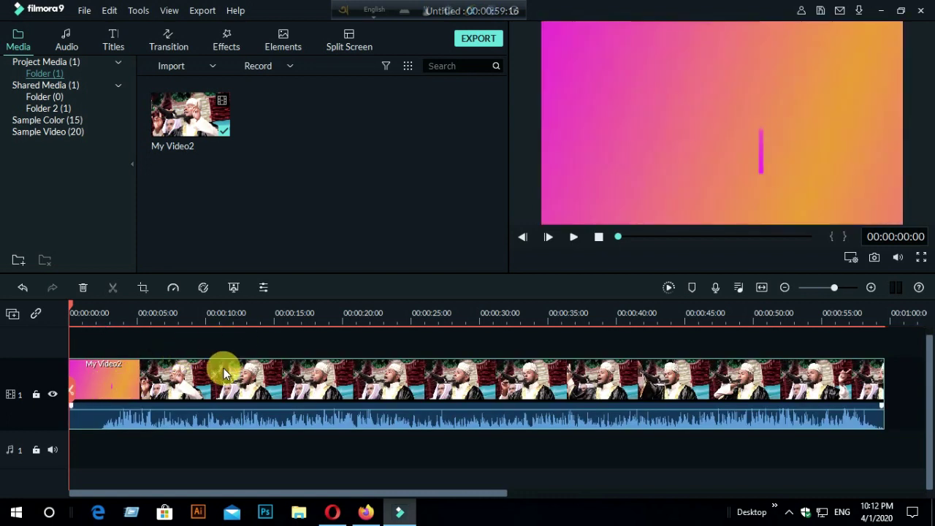
Step: Play the opening of the clip and split it at 00:00:15:11 and 00:00:20:00
key("space")
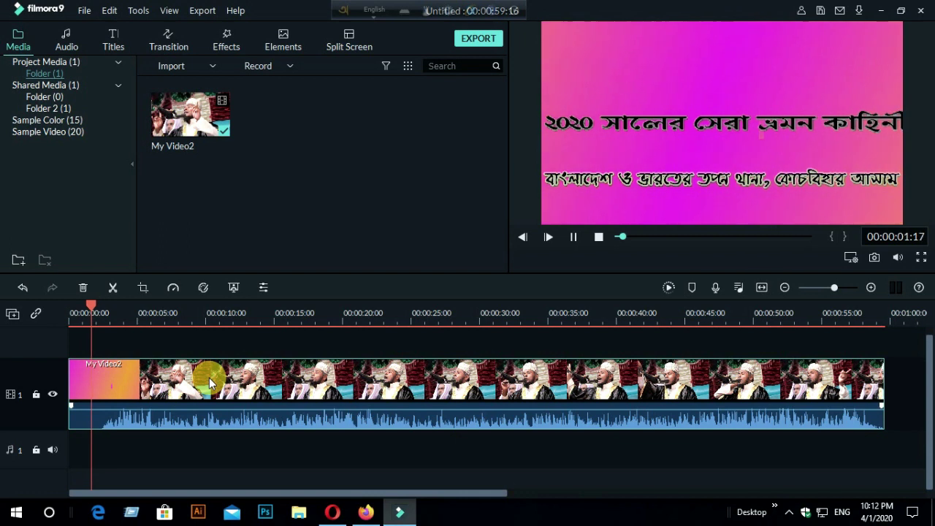
key("space")
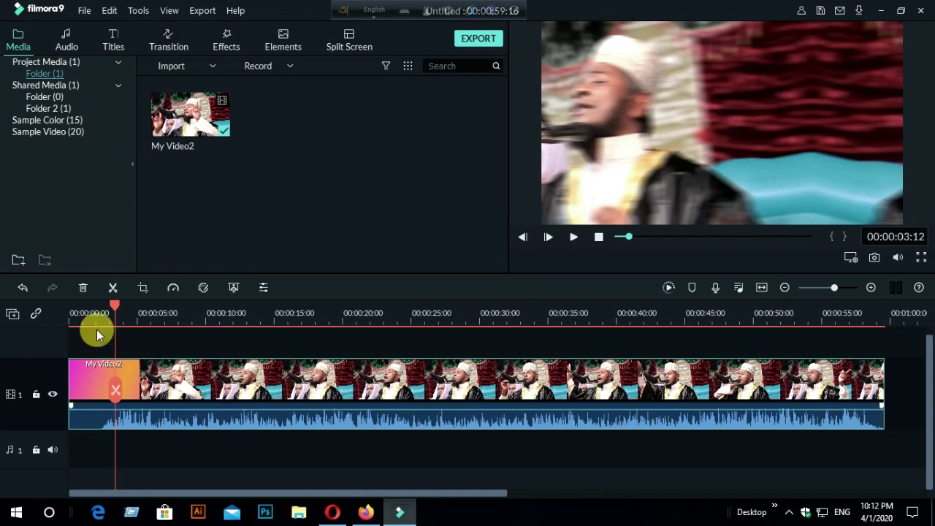
left_click_drag(114, 309, 280, 337)
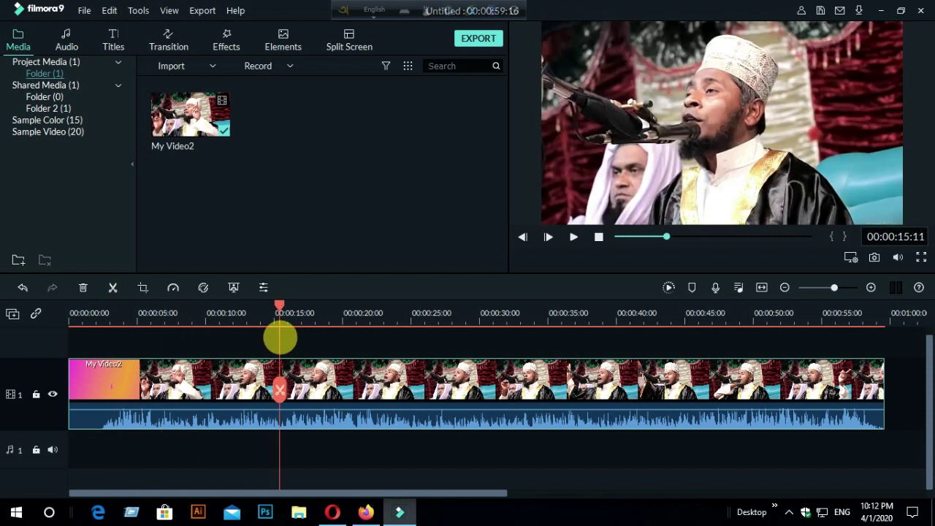
left_click(282, 393)
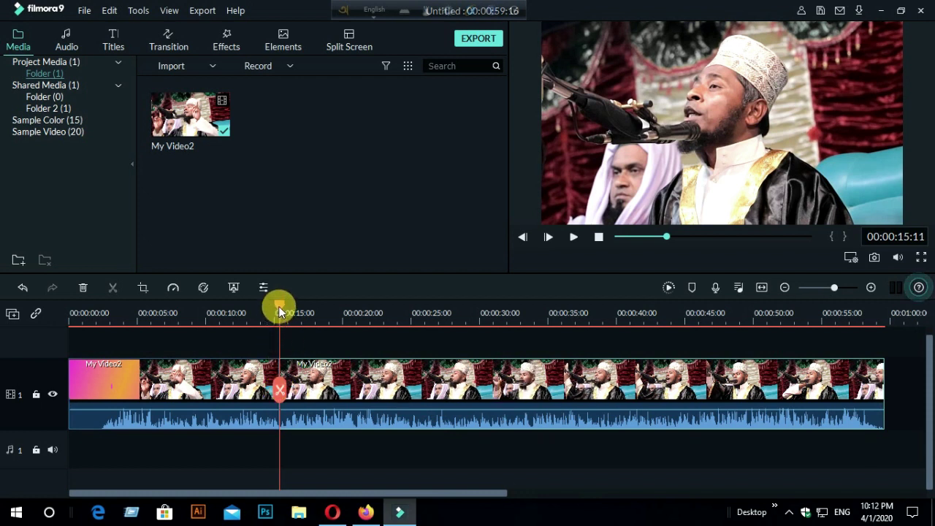
left_click_drag(281, 311, 345, 306)
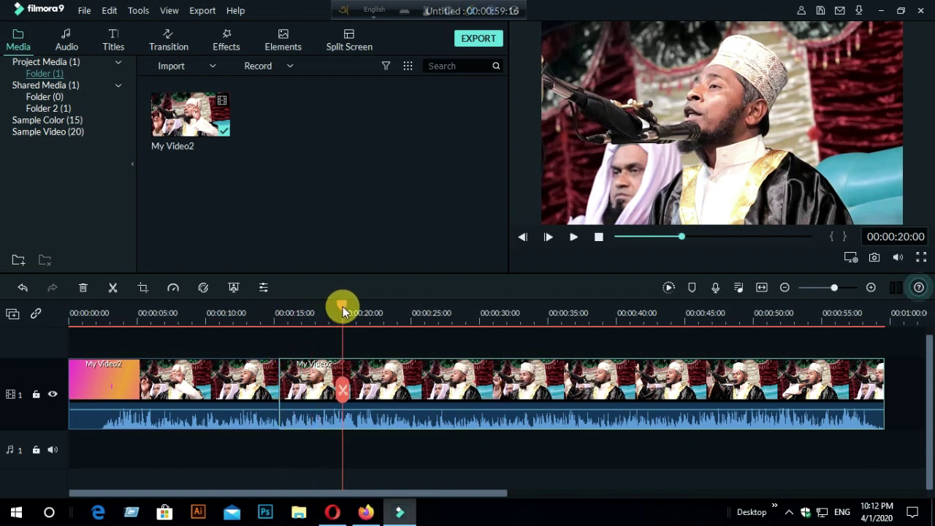
left_click(358, 391)
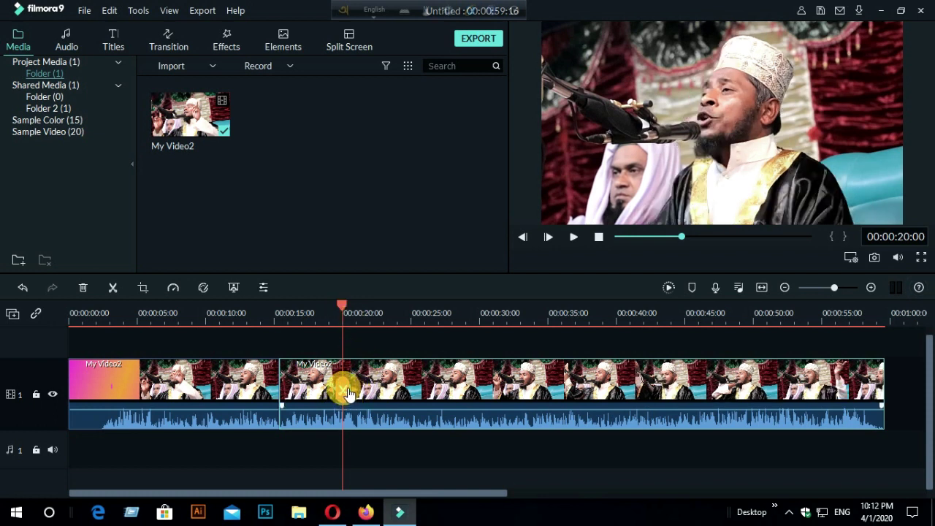
left_click(348, 395)
Step: Delete the middle segment between 00:00:15:11 and 00:00:20:00 and undo the deletion
left_click_drag(341, 316, 389, 311)
left_click(305, 383)
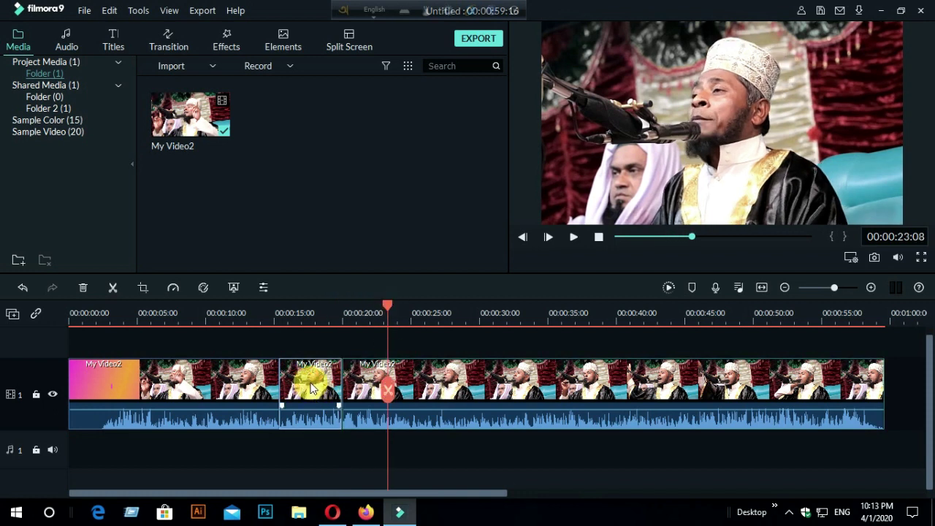
left_click(84, 289)
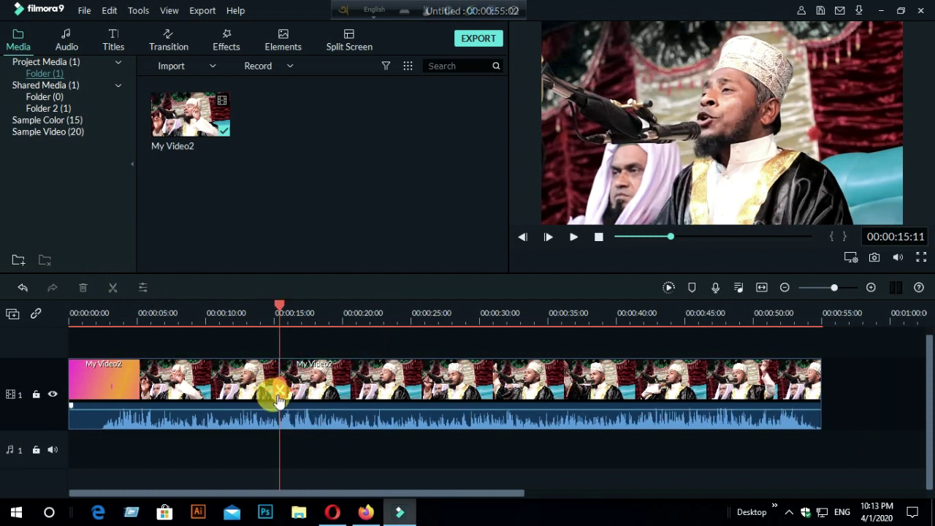
left_click(21, 289)
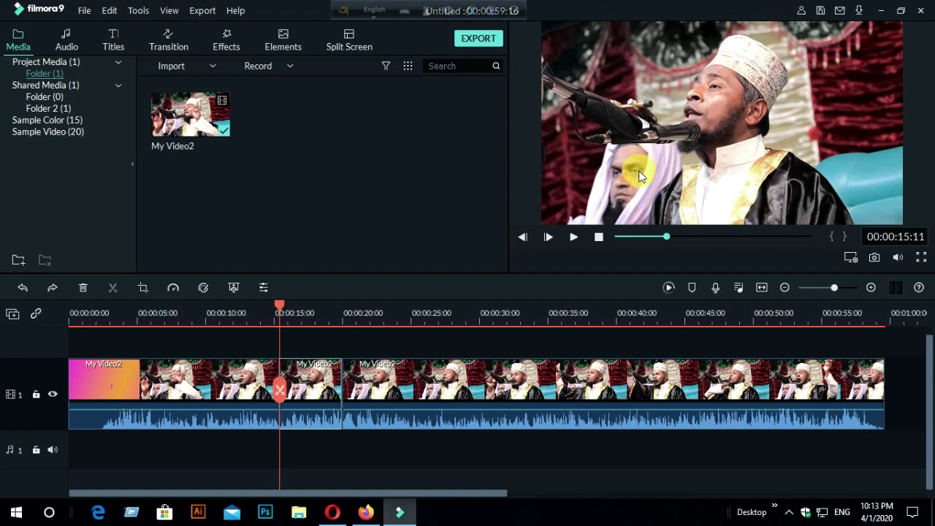
Step: Try raising and lowering the Pitch of the middle segment's audio during playback, and reset its audio settings
double_click(702, 133)
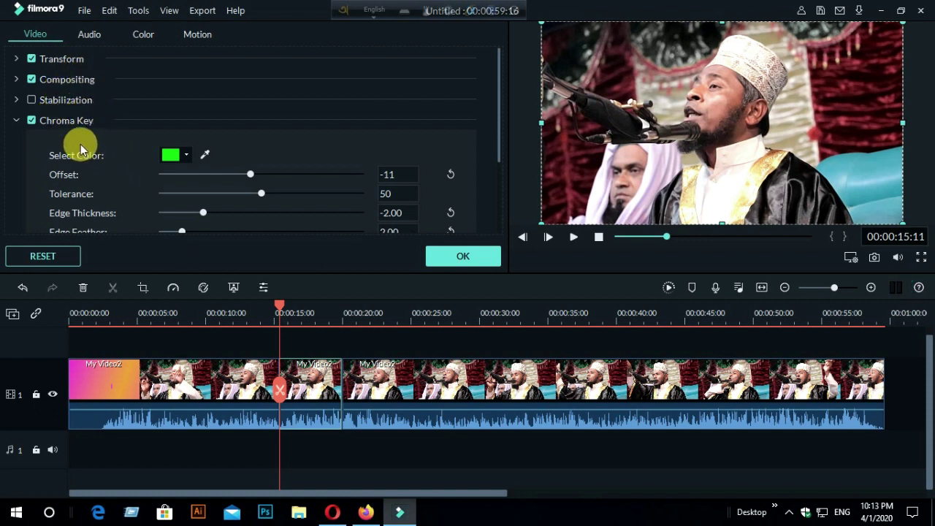
left_click(90, 36)
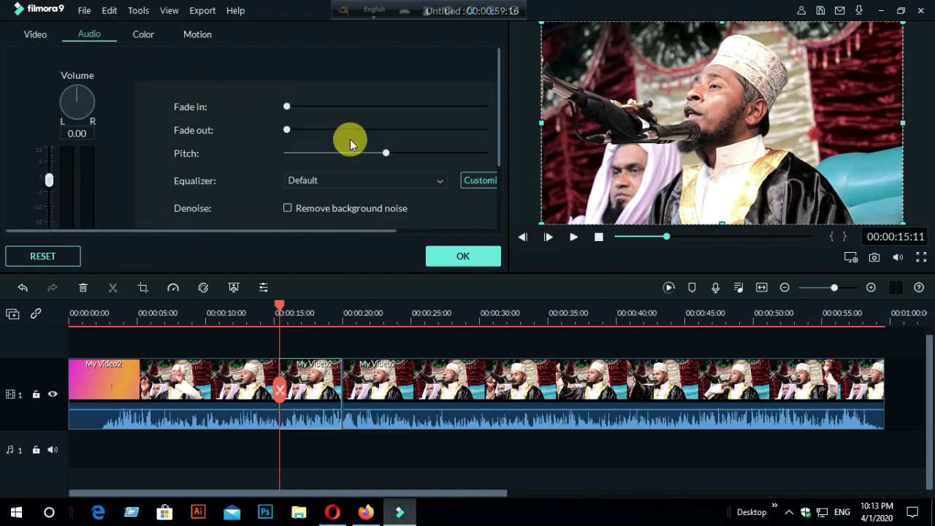
scroll(98, 165, "down", 1)
scroll(271, 167, "up", 1)
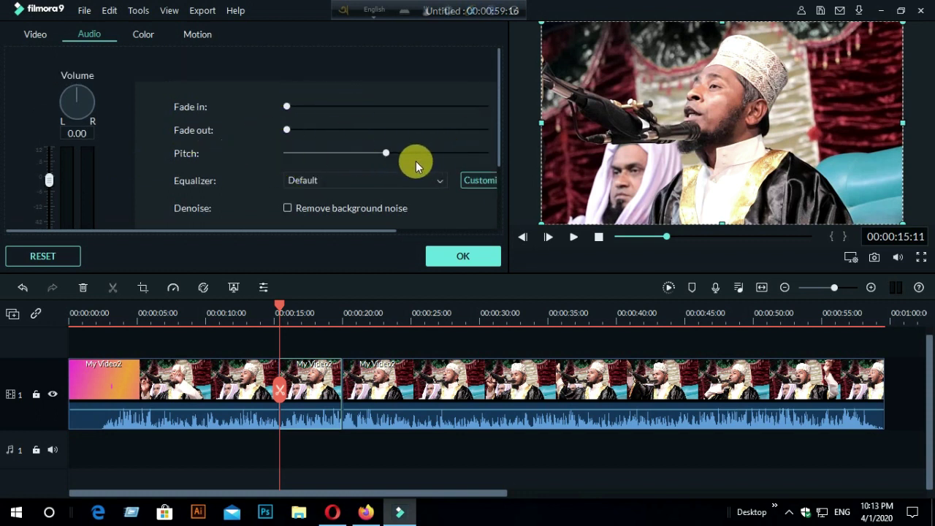
key("space")
left_click_drag(387, 151, 498, 155)
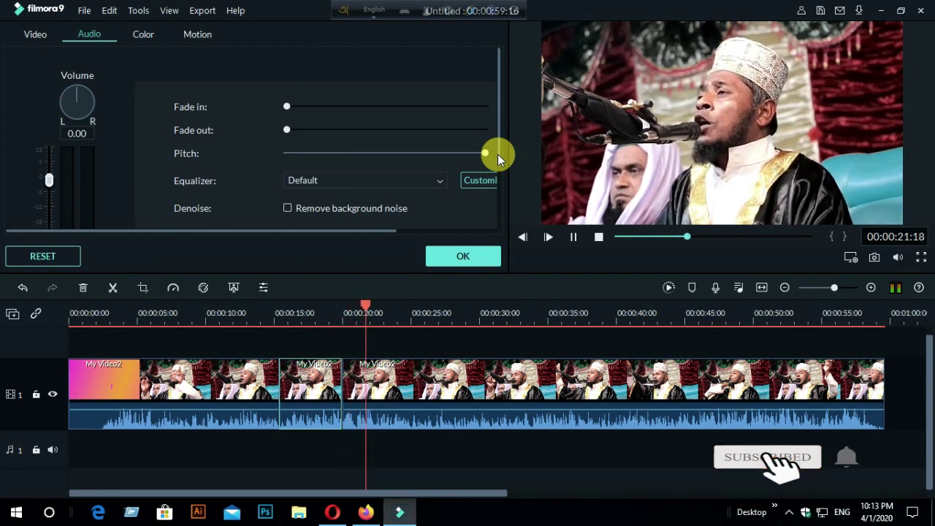
left_click_drag(488, 150, 369, 154)
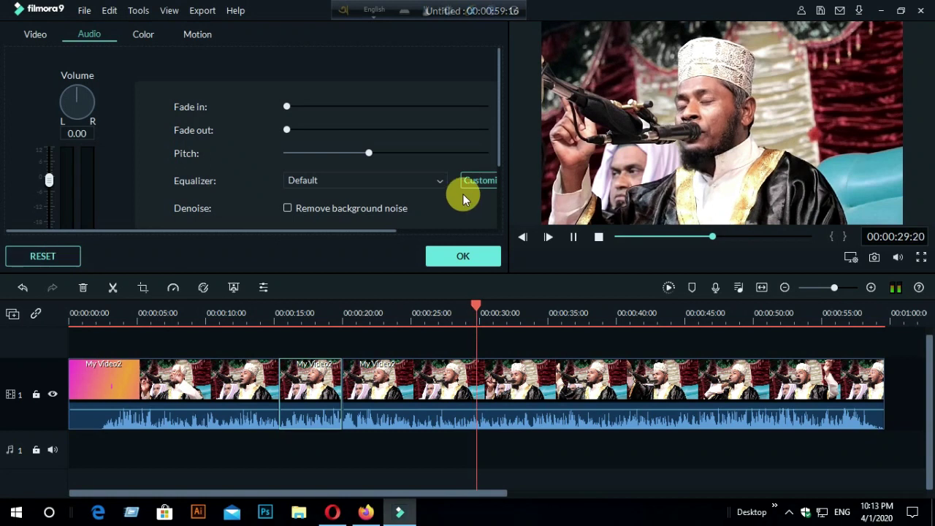
left_click(54, 256)
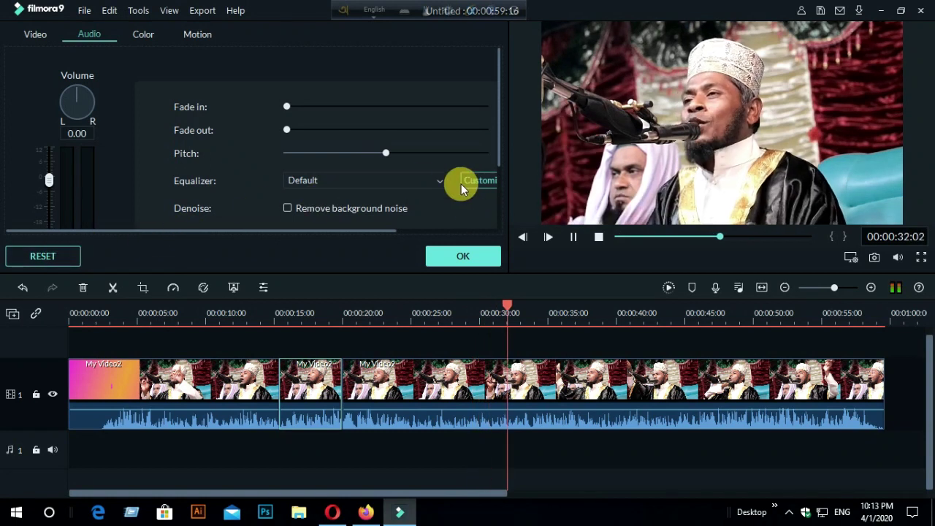
left_click(465, 255)
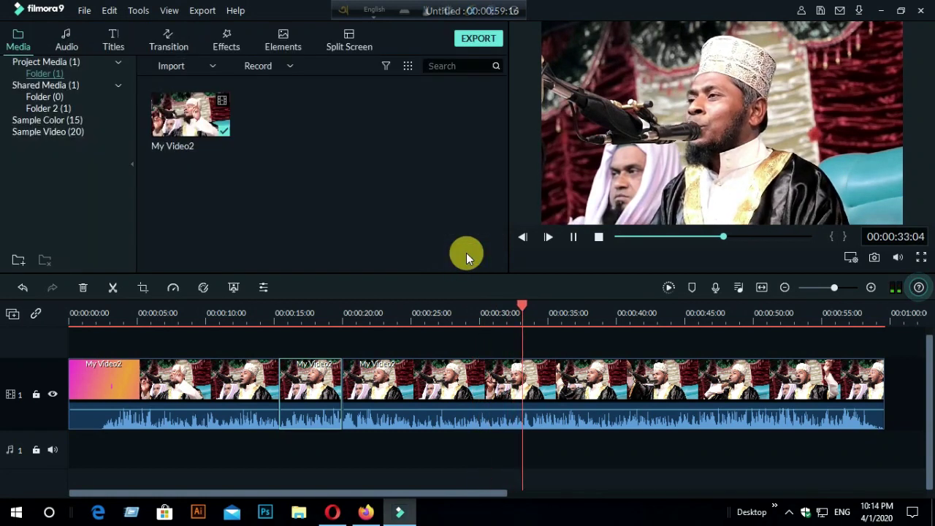
Step: Position the playhead at 00:00:17:17 and set the middle segment's Color Enhancement to Threshold 4 and Value 73
left_click(672, 236)
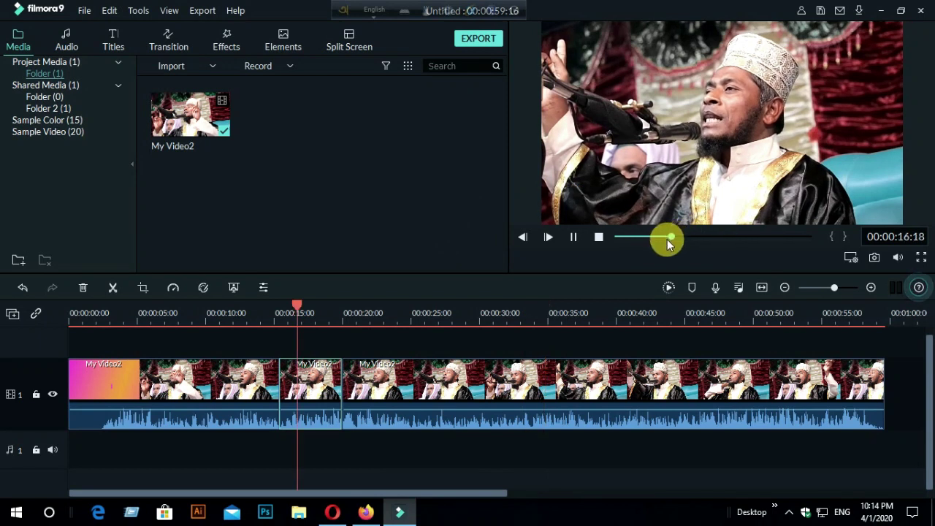
key("space")
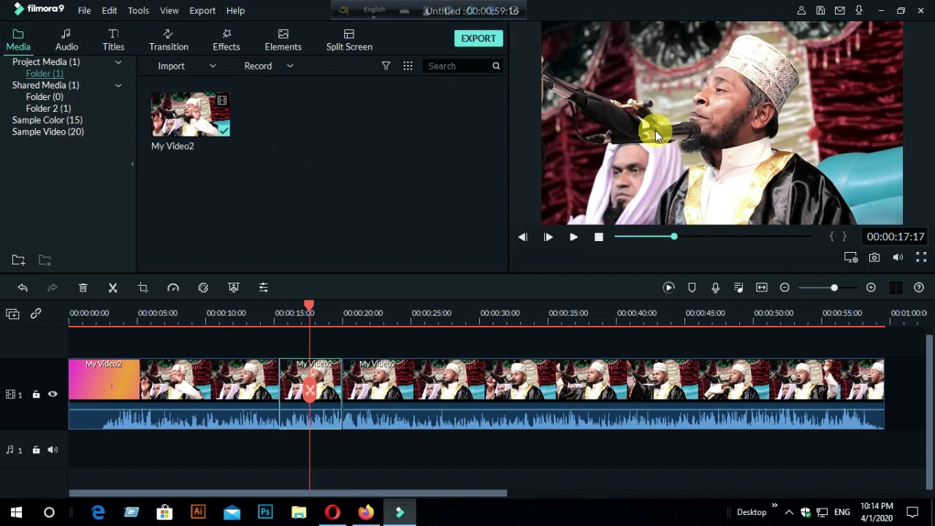
double_click(660, 105)
left_click(143, 36)
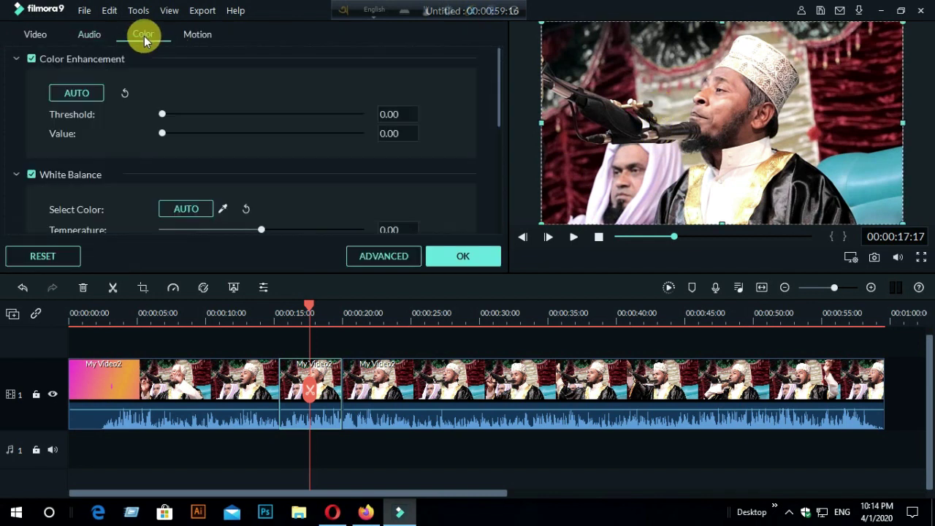
left_click_drag(163, 114, 306, 134)
Step: Set the middle segment's Tone to Contrast 100, Saturation 62 and Brightness -14, and look through Advanced Color Correction without changing anything
scroll(263, 164, "down", 3)
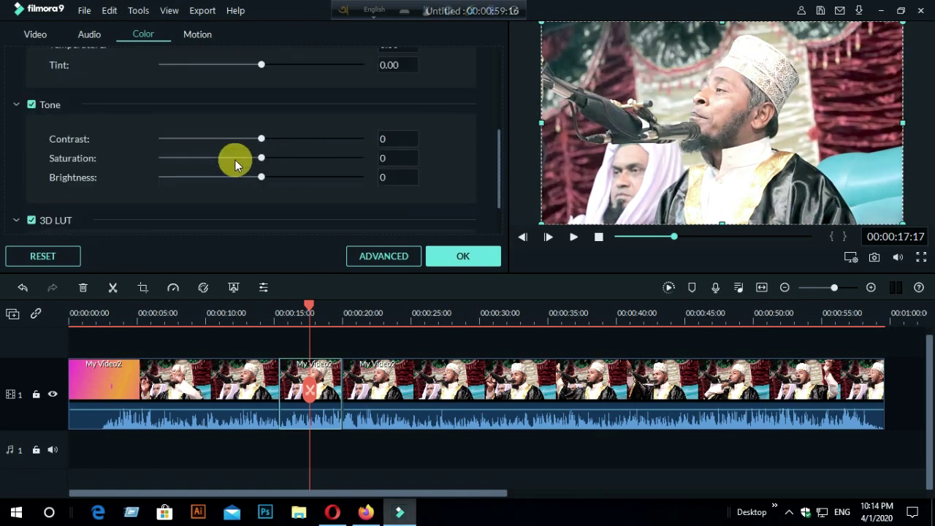
left_click_drag(262, 138, 374, 156)
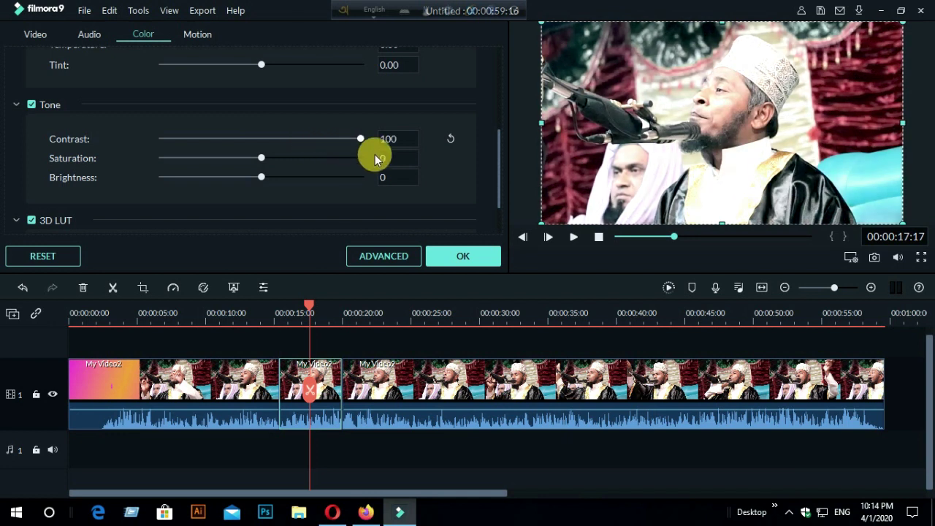
left_click_drag(261, 158, 325, 167)
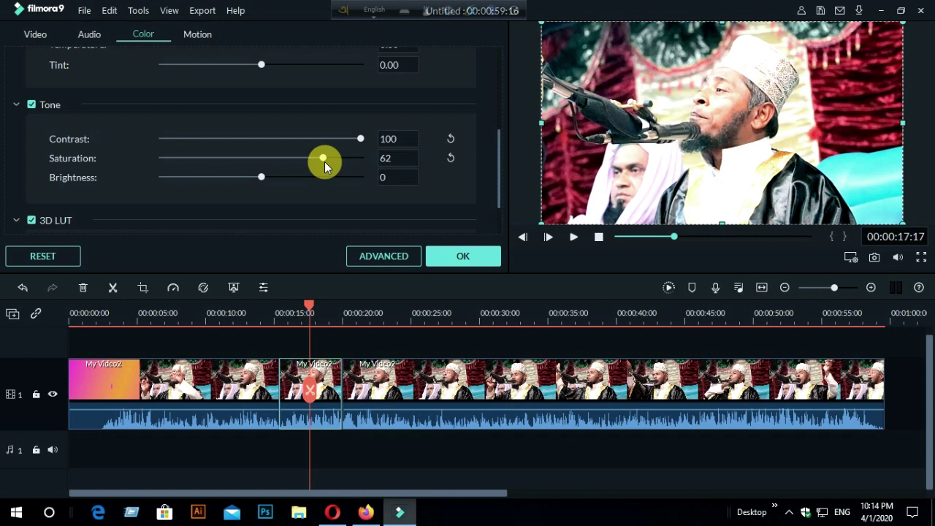
mouse_move(262, 177)
left_mouse_down()
mouse_move(355, 187)
mouse_move(300, 193)
mouse_move(247, 181)
left_mouse_up()
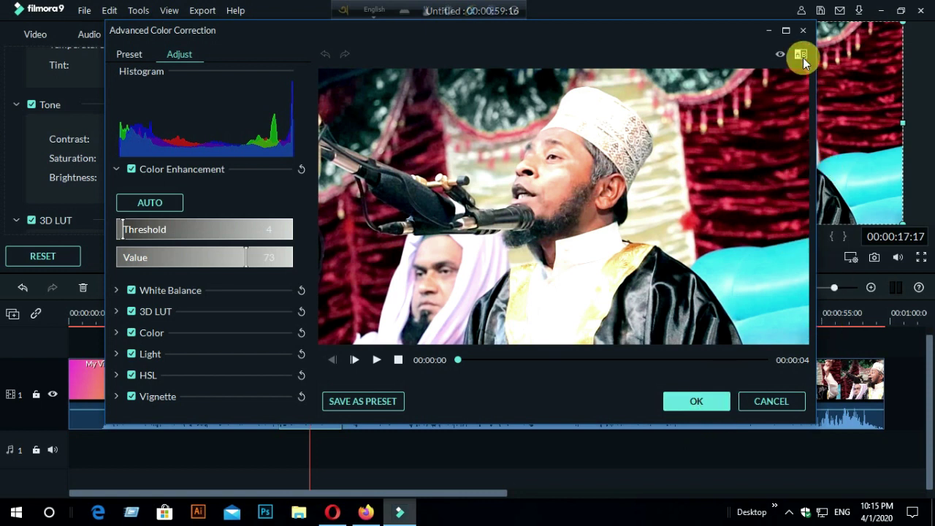
left_click(802, 30)
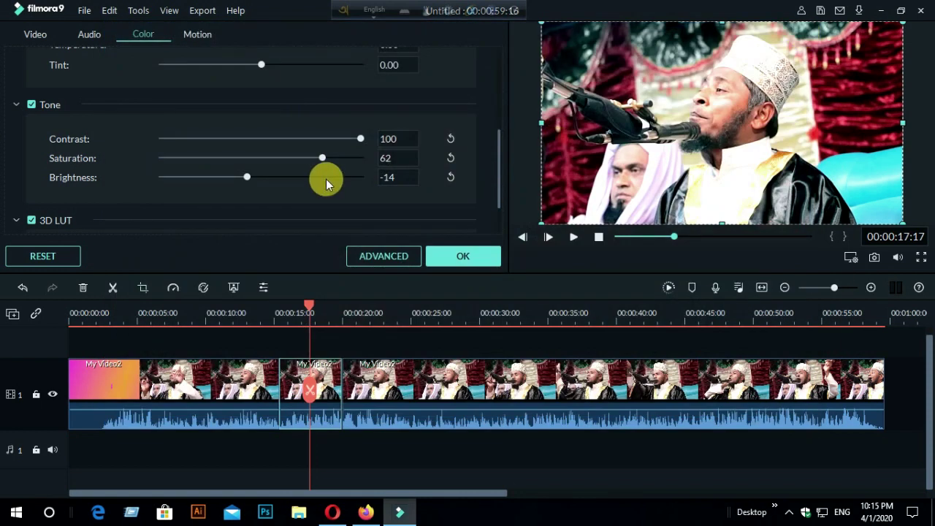
Step: Apply the Boom! motion animation to the middle segment and play it back from 00:00:17:17
left_click(199, 32)
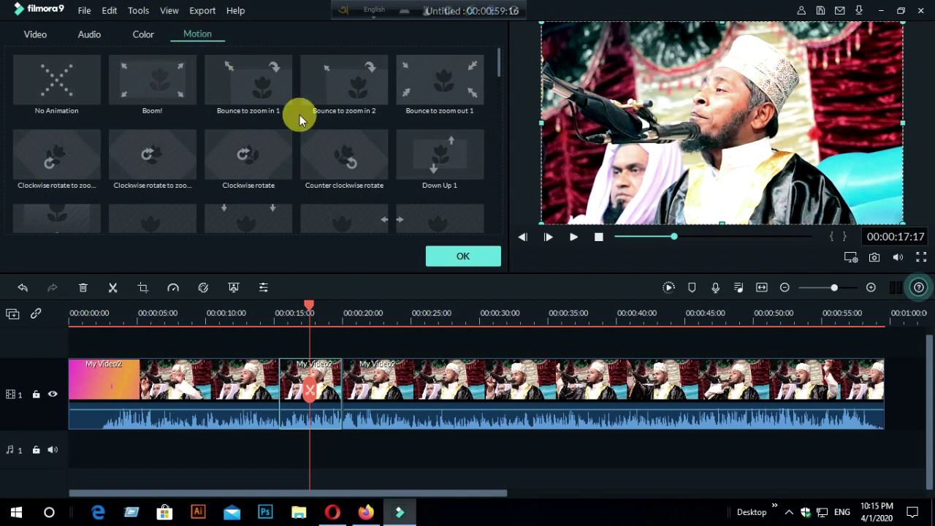
scroll(282, 188, "down", 3)
scroll(283, 190, "up", 3)
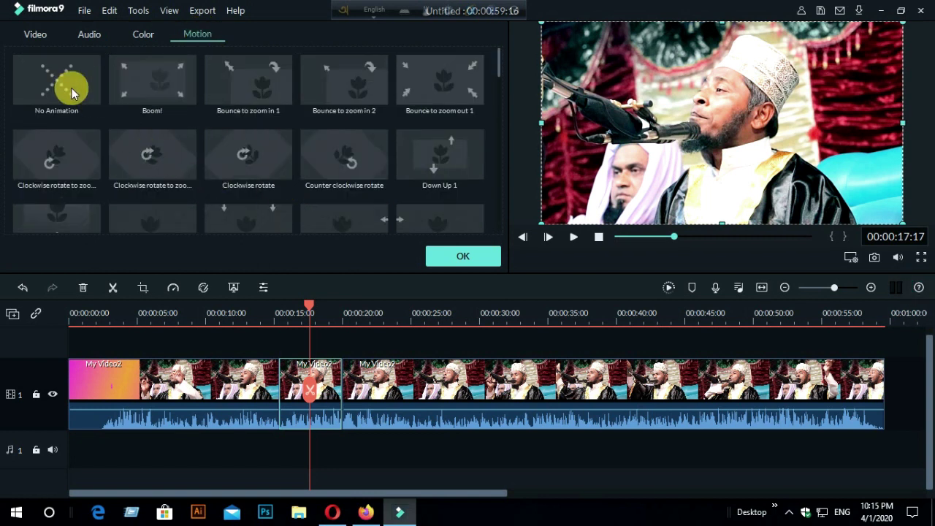
left_click(152, 78)
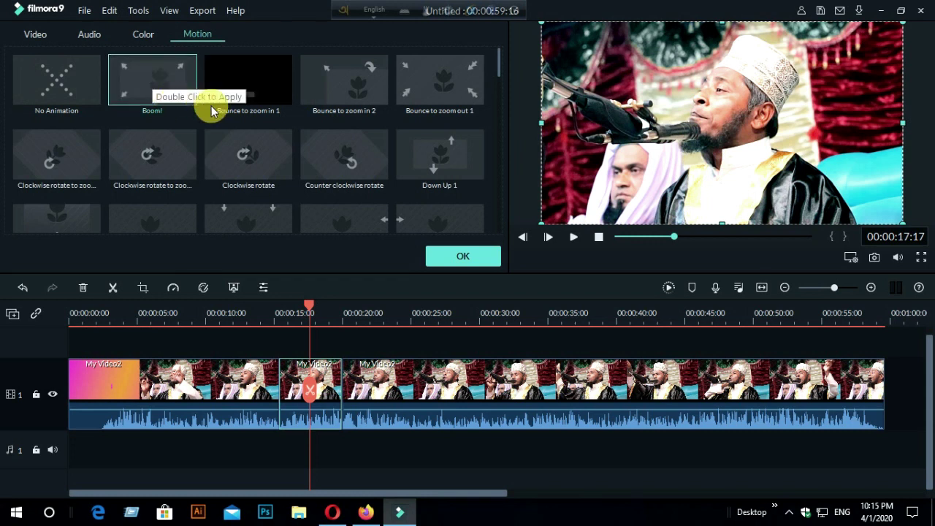
left_click(155, 80)
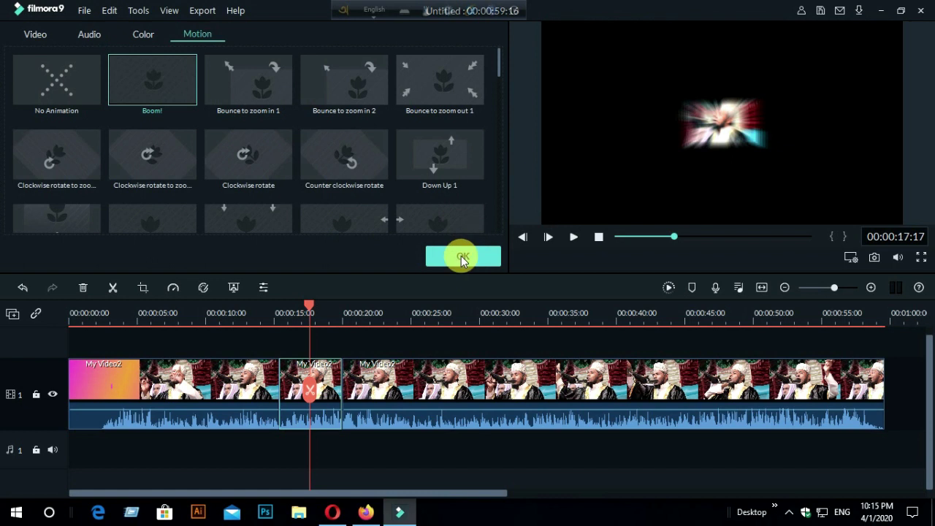
left_click(463, 257)
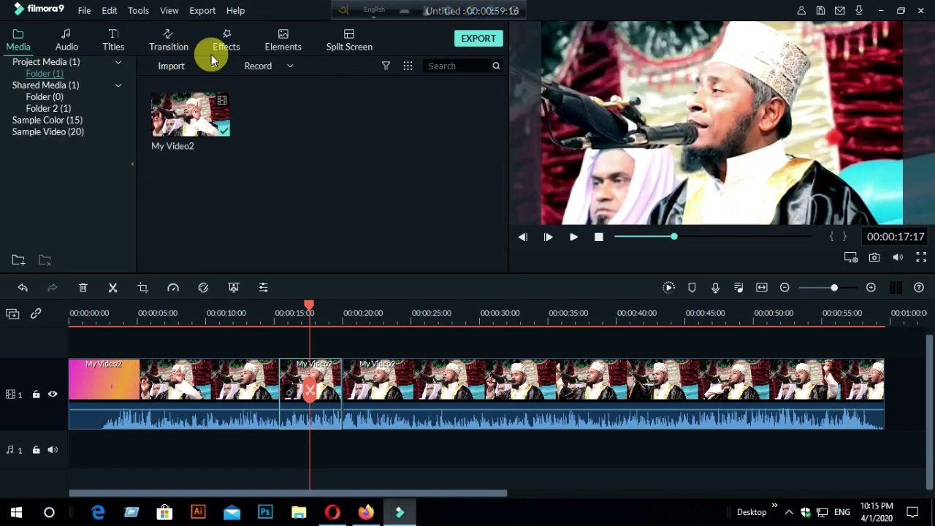
key("space")
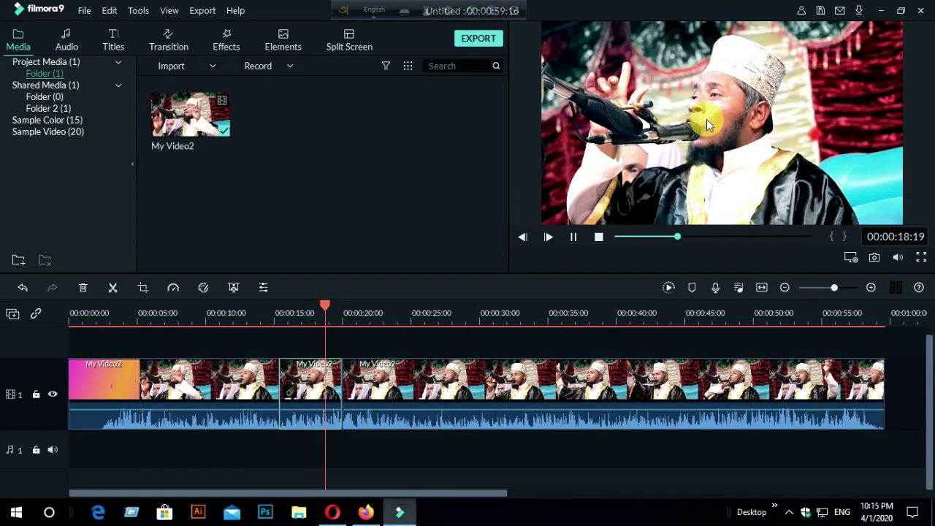
Step: Pause the playback at 00:00:20:20, check the last segment's motion animation settings and close them
left_click(572, 239)
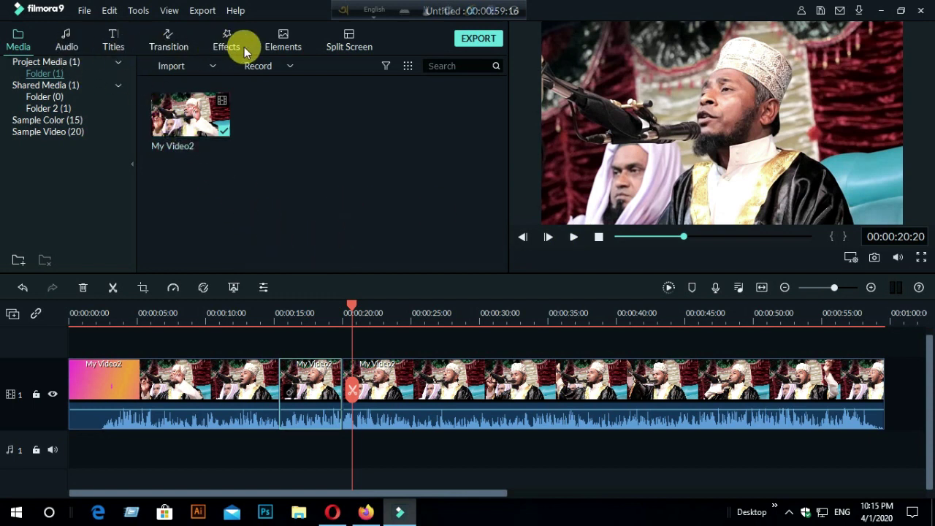
double_click(741, 101)
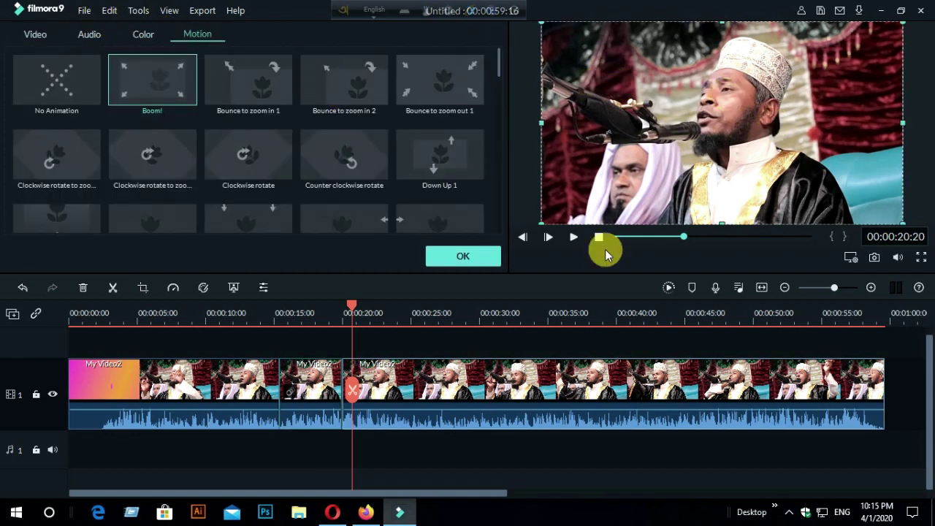
left_click(482, 257)
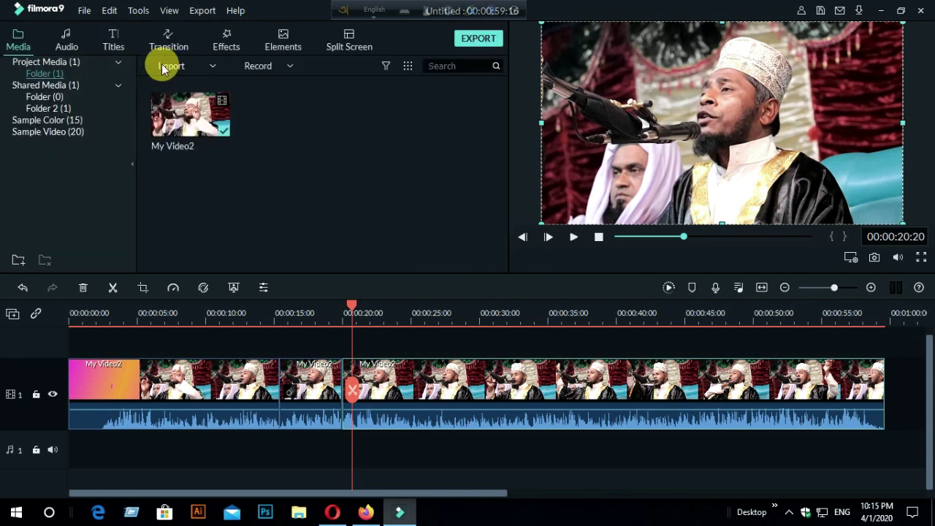
Step: Add the Atomic Bomb sound effect to the audio track, move it to the start of the timeline and play it back
left_click(67, 44)
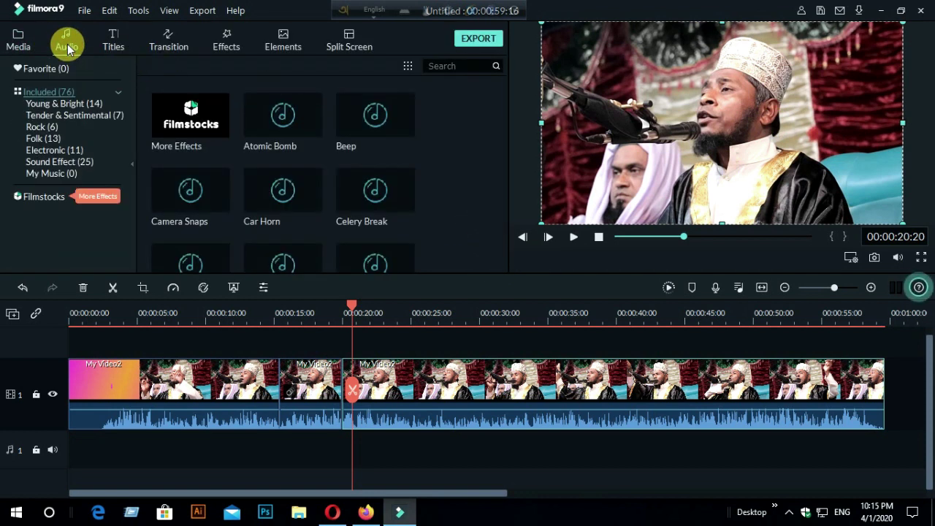
mouse_move(294, 137)
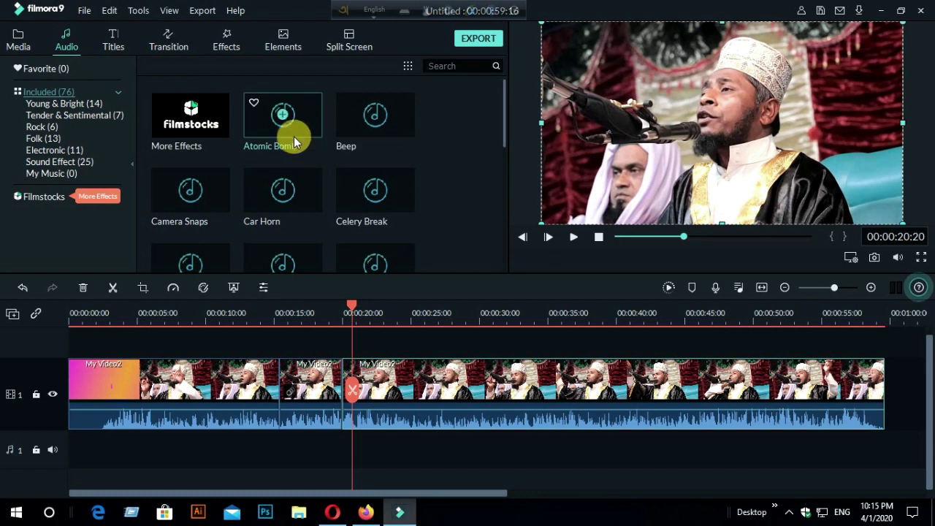
scroll(294, 137, "down", 3)
scroll(297, 180, "up", 3)
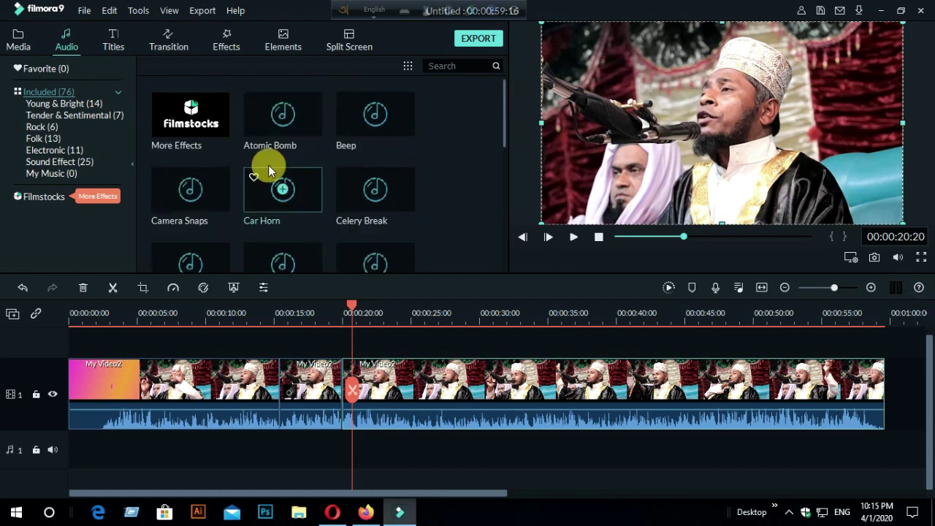
left_click(285, 121)
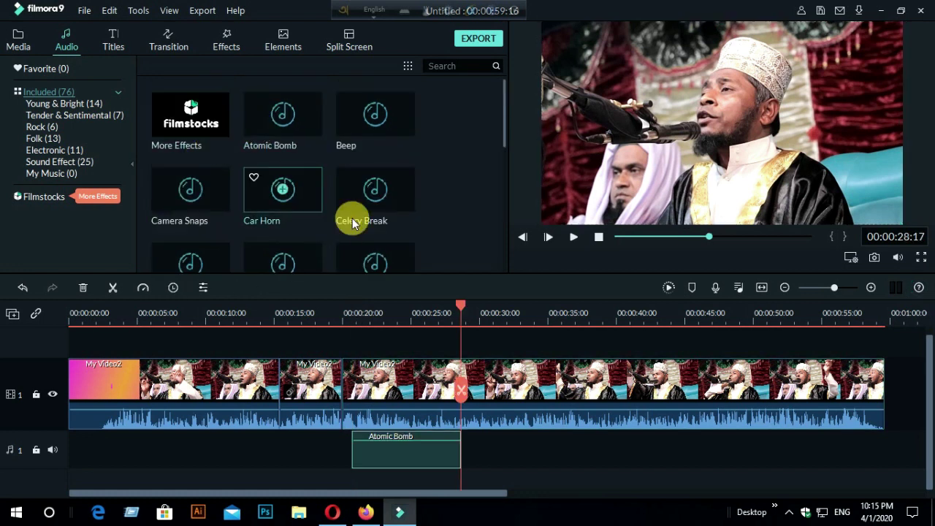
left_click_drag(401, 447, 109, 454)
left_click_drag(461, 307, 42, 323)
key("space")
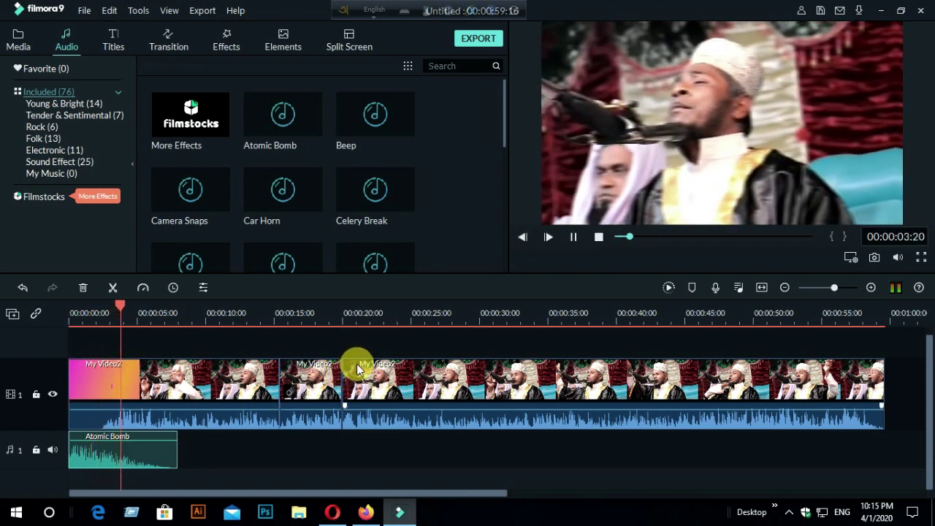
key("space")
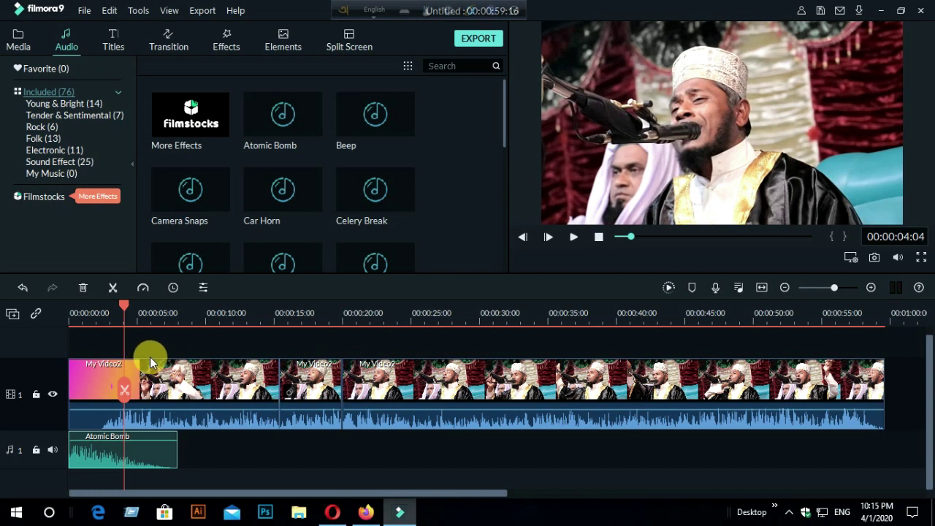
Step: Delete the Atomic Bomb clip from the audio track and look through the included audio library
left_click(144, 455)
left_click(82, 288)
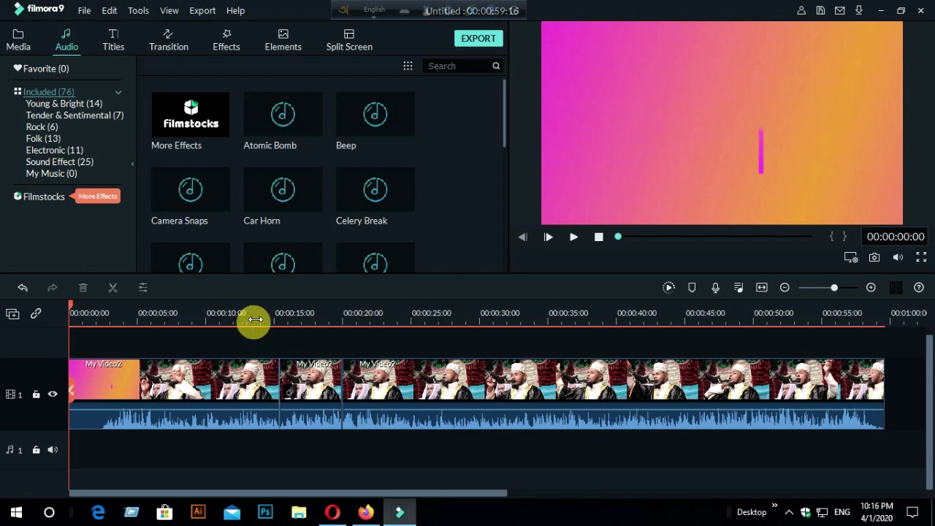
scroll(386, 208, "down", 10)
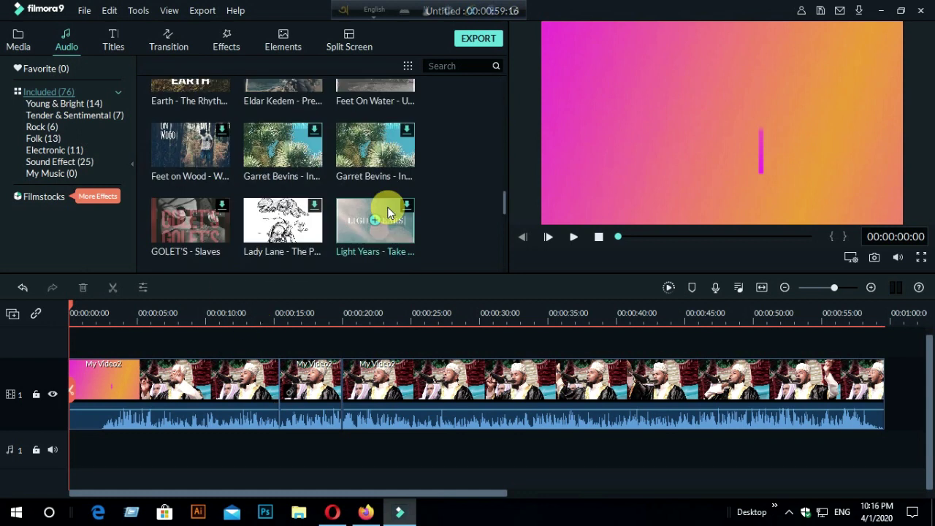
scroll(390, 209, "up", 10)
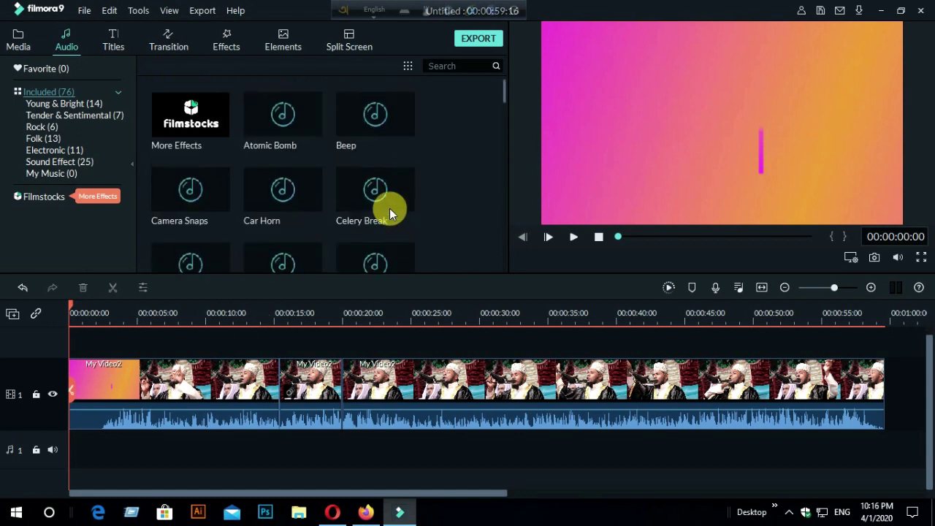
Step: Browse the included title presets, covering credits, lower thirds, openers, subtitles and the downloadable ones
left_click(115, 47)
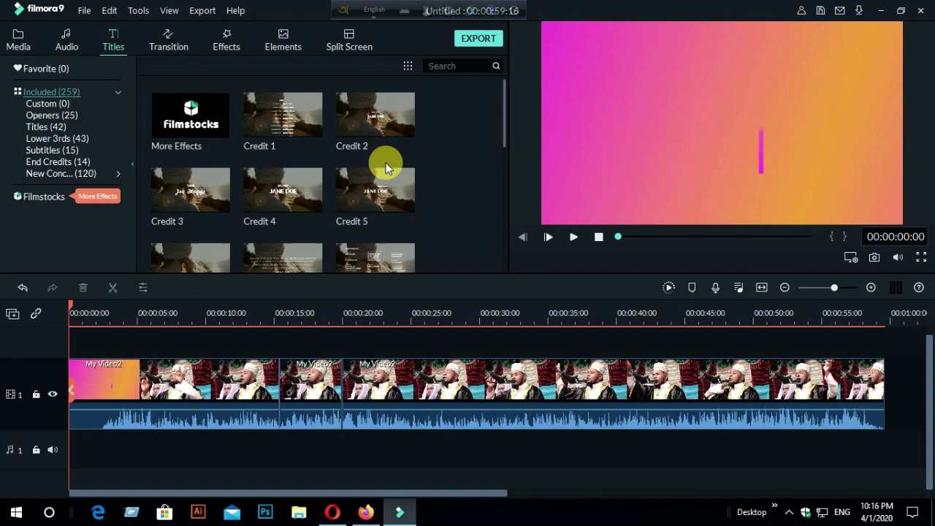
scroll(364, 230, "down", 20)
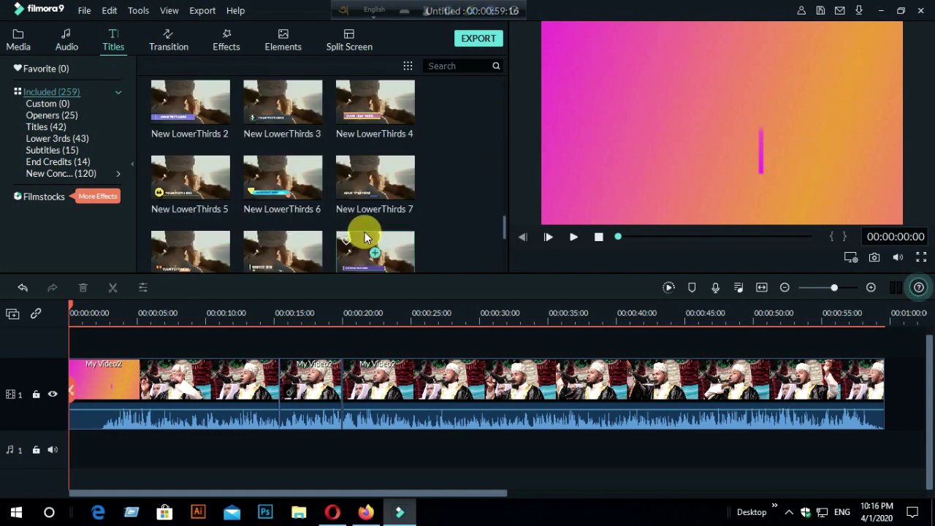
scroll(365, 231, "down", 5)
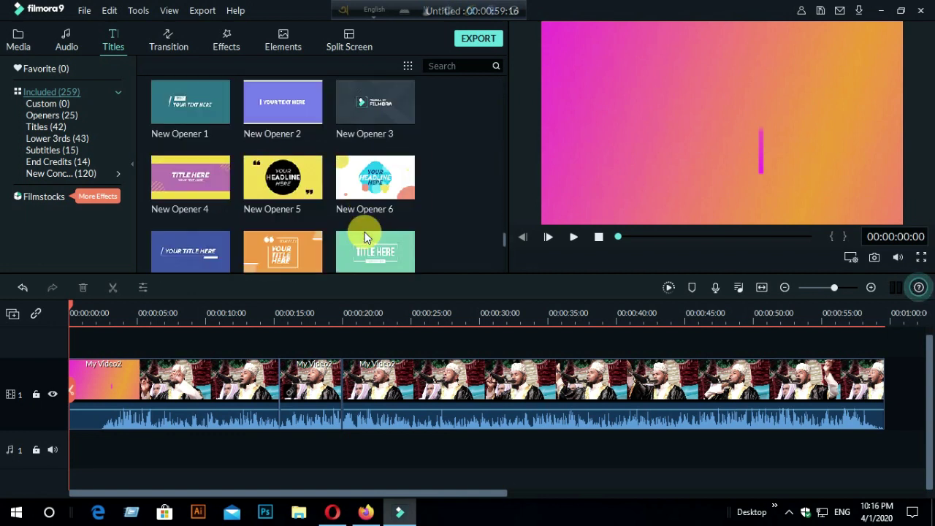
scroll(363, 232, "down", 20)
scroll(365, 234, "down", 20)
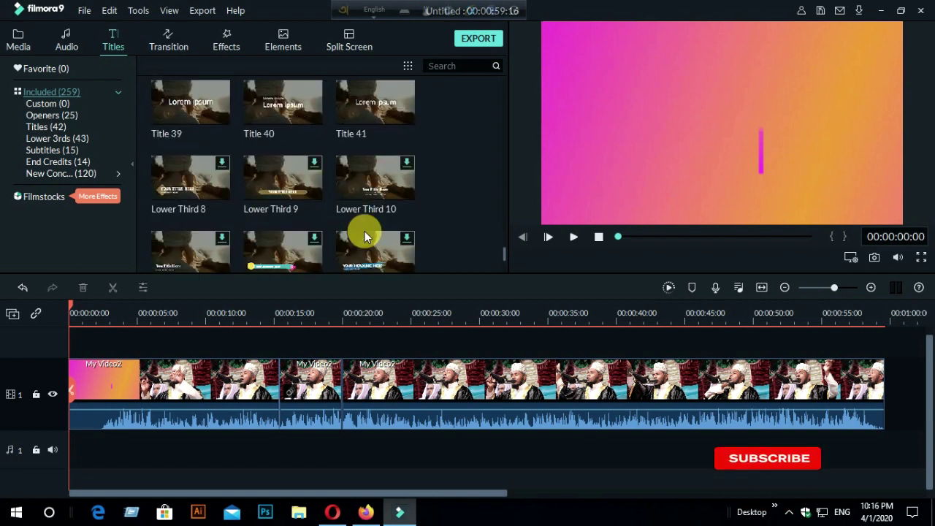
mouse_move(219, 159)
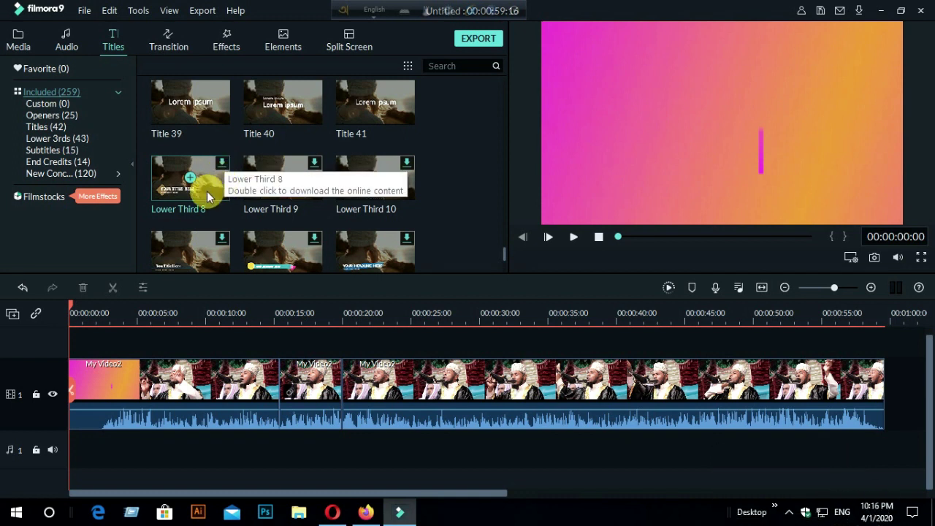
left_click(220, 166)
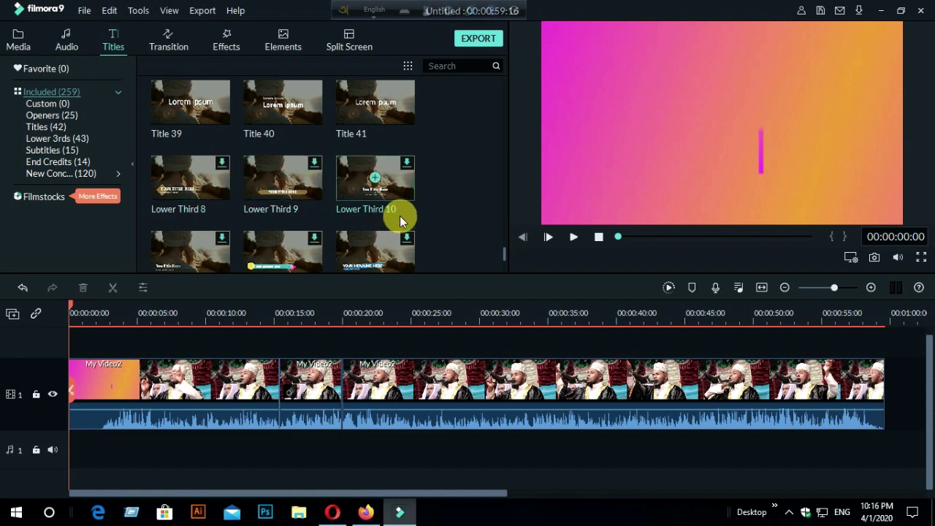
scroll(397, 232, "up", 3)
scroll(397, 230, "up", 15)
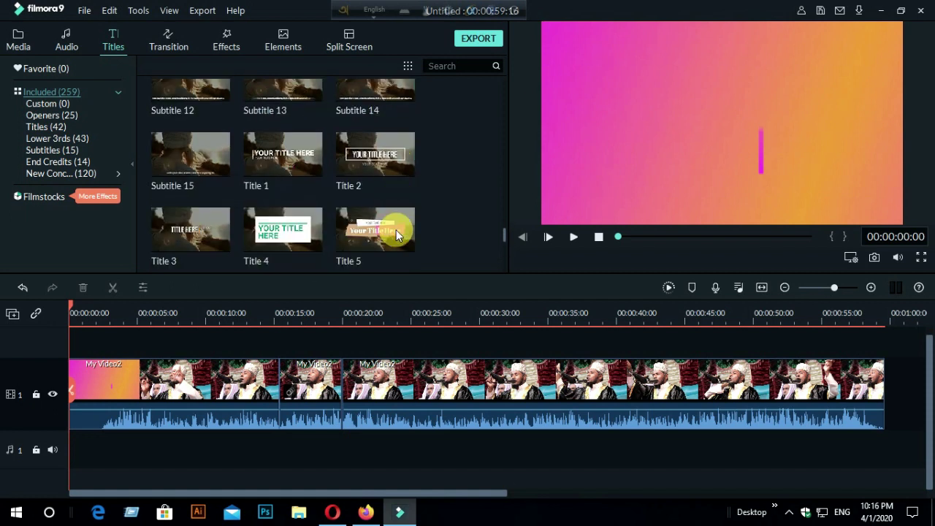
scroll(396, 228, "down", 3)
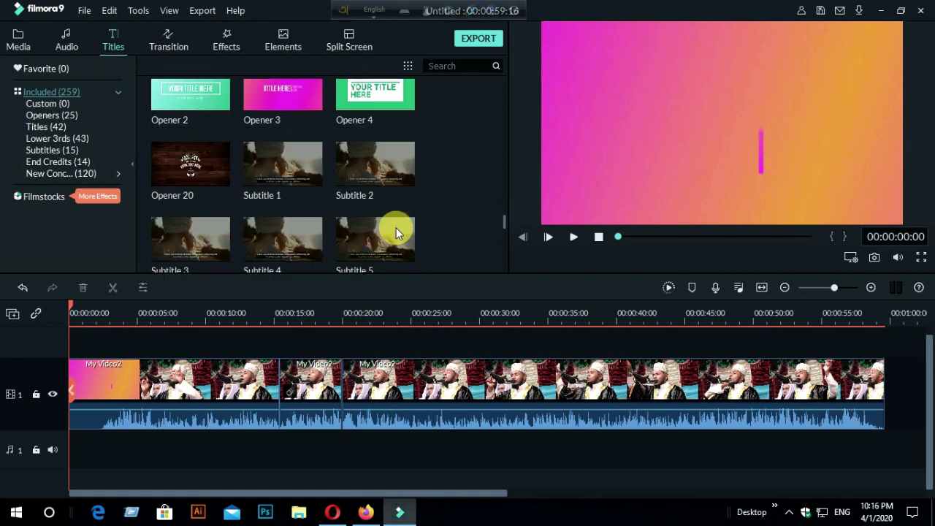
scroll(394, 223, "up", 3)
scroll(290, 210, "down", 3)
scroll(245, 198, "up", 3)
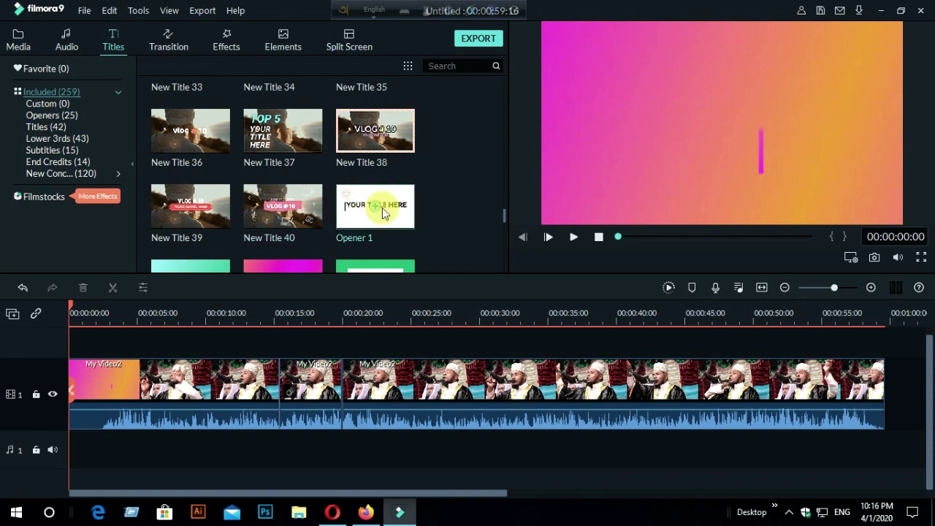
Step: Add the Opener 1 title on a track above the video at the timeline's start, and position the playhead at 00:00:00:05
scroll(376, 216, "down", 3)
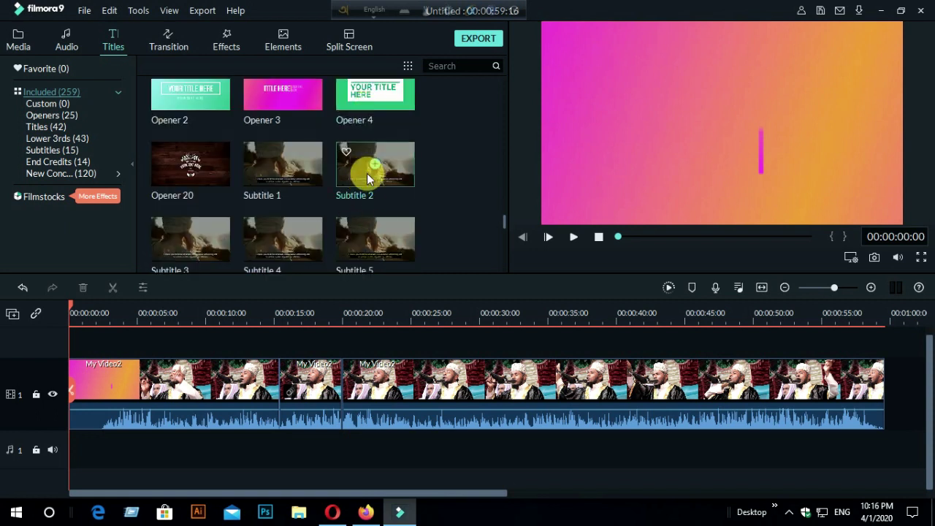
scroll(367, 176, "up", 3)
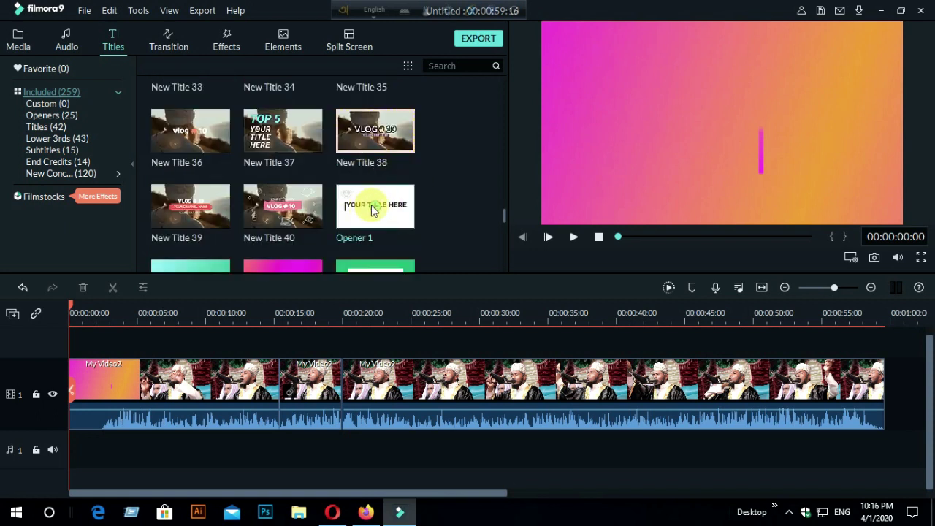
left_click(375, 209)
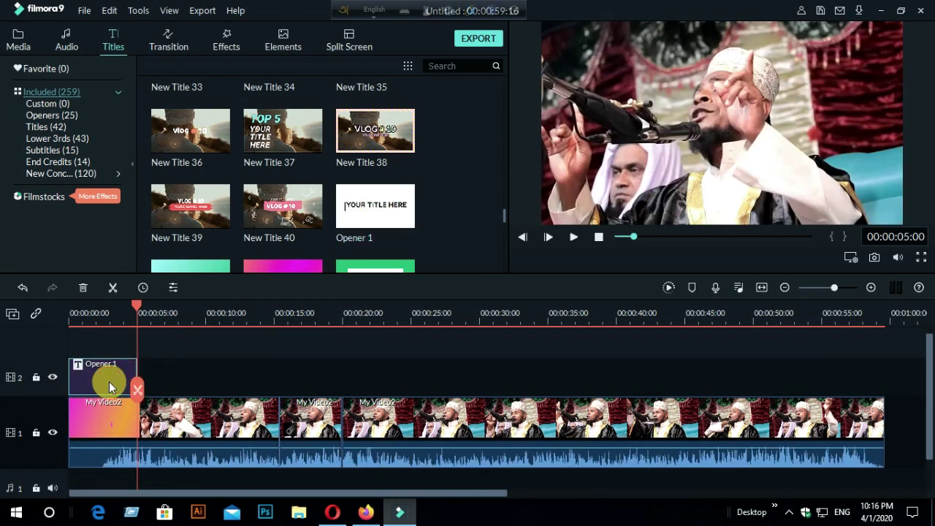
left_click_drag(139, 306, 70, 326)
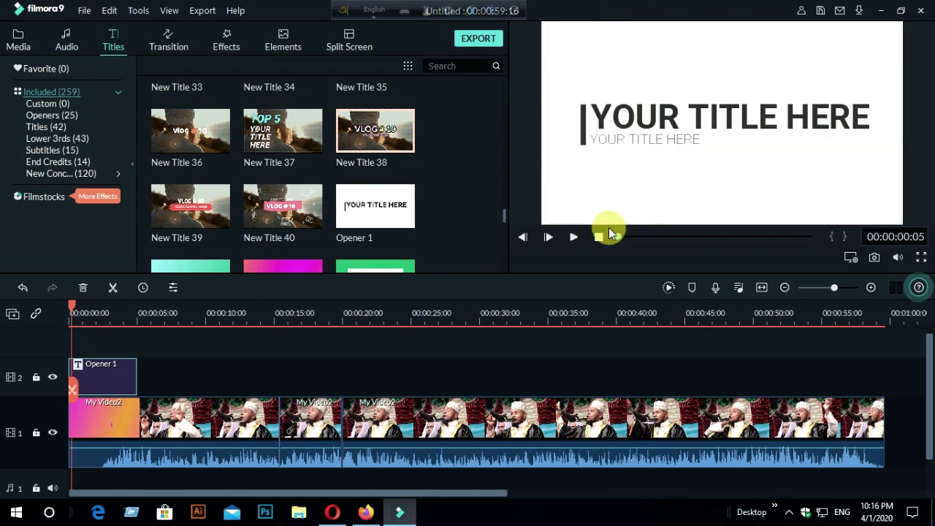
Step: Replace the main heading text of the Opener 1 title with "the roul"
double_click(89, 383)
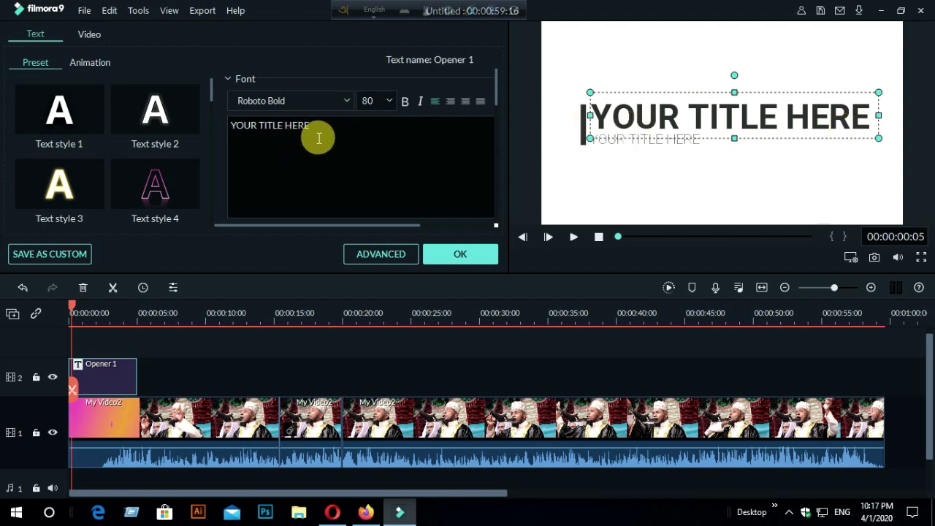
left_click_drag(317, 139, 220, 134)
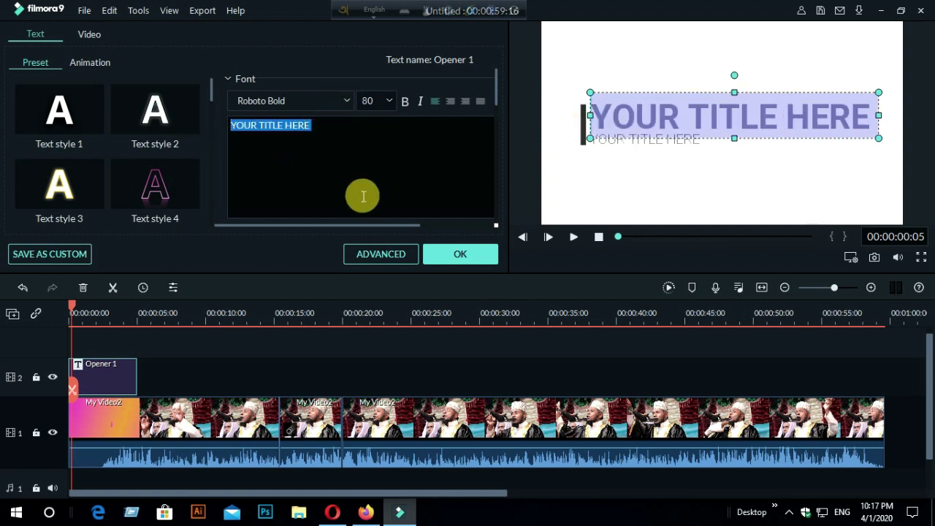
type("t")
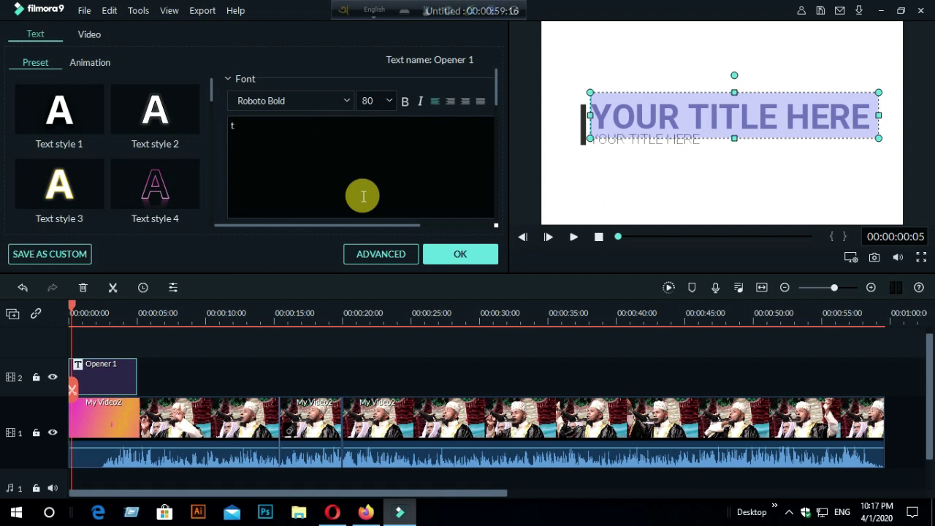
type("he roul")
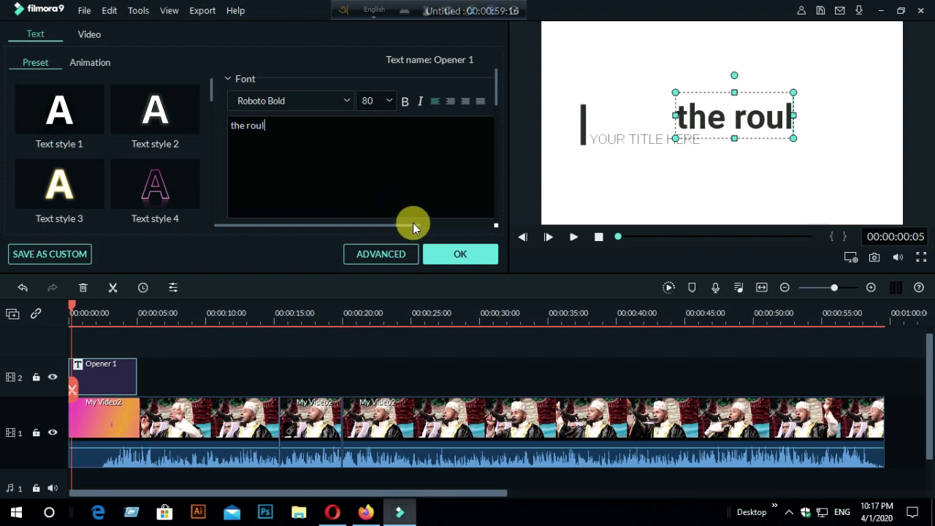
Step: Set the heading's font size to 100 and make it bold and right-aligned
left_click(389, 100)
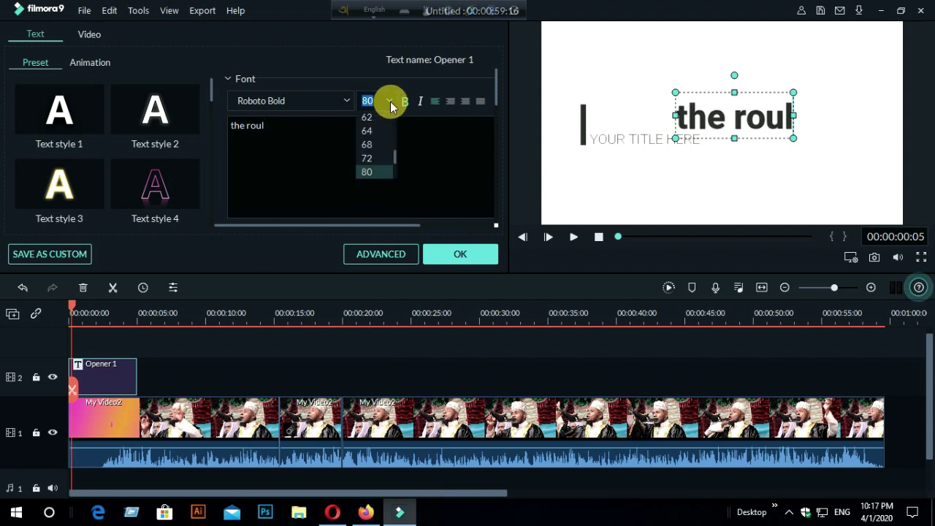
scroll(380, 167, "down", 2)
left_click(378, 160)
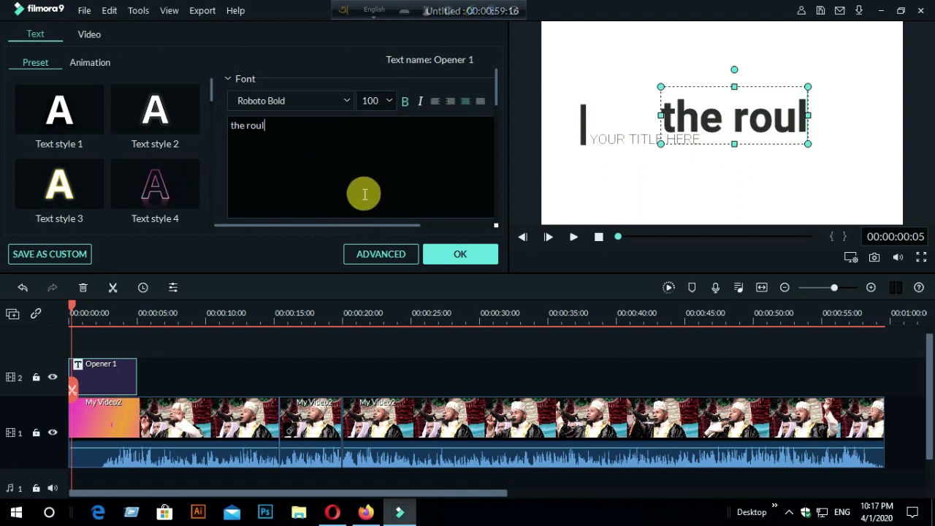
Step: Try the Text style 5 preset on the heading, and apply Text style 6 instead
scroll(143, 185, "down", 4)
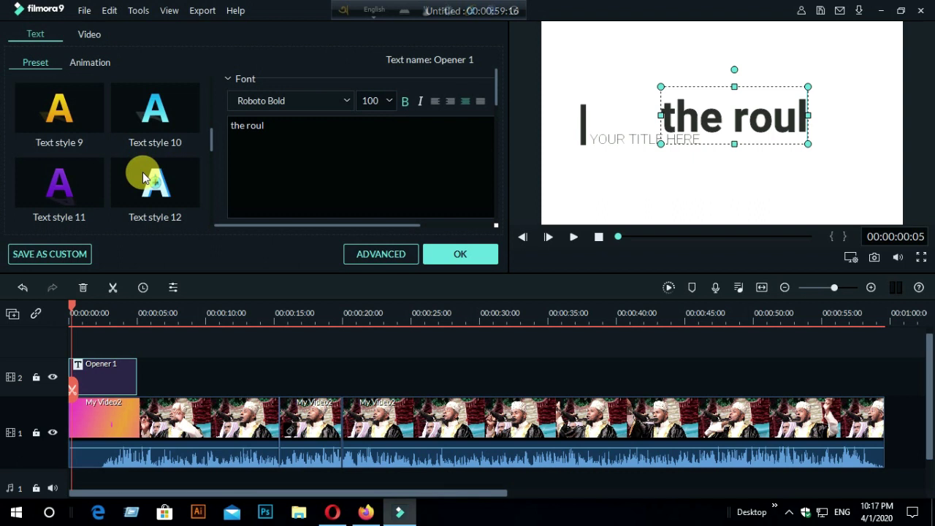
scroll(143, 172, "up", 2)
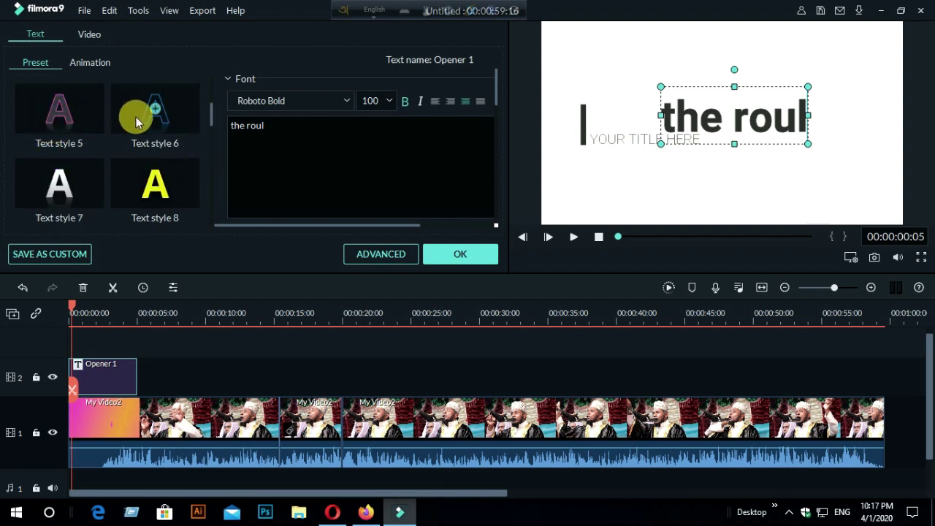
left_click(62, 114)
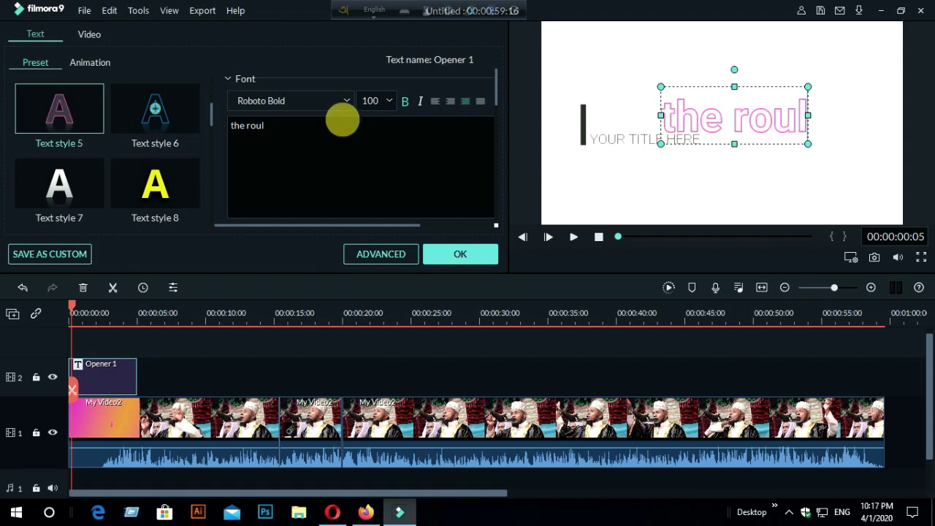
left_click(154, 109)
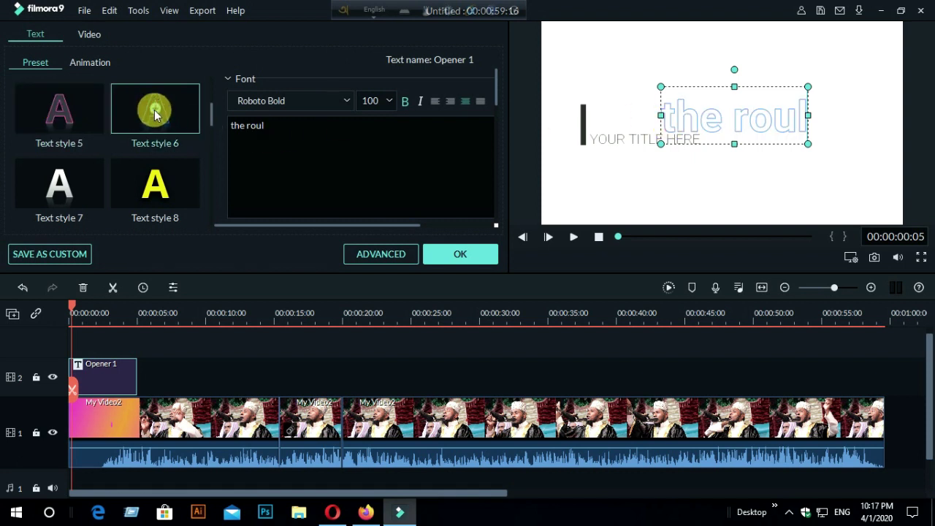
Step: Apply the Text style 8 preset to the "the roul" heading and make it italic
left_click(157, 182)
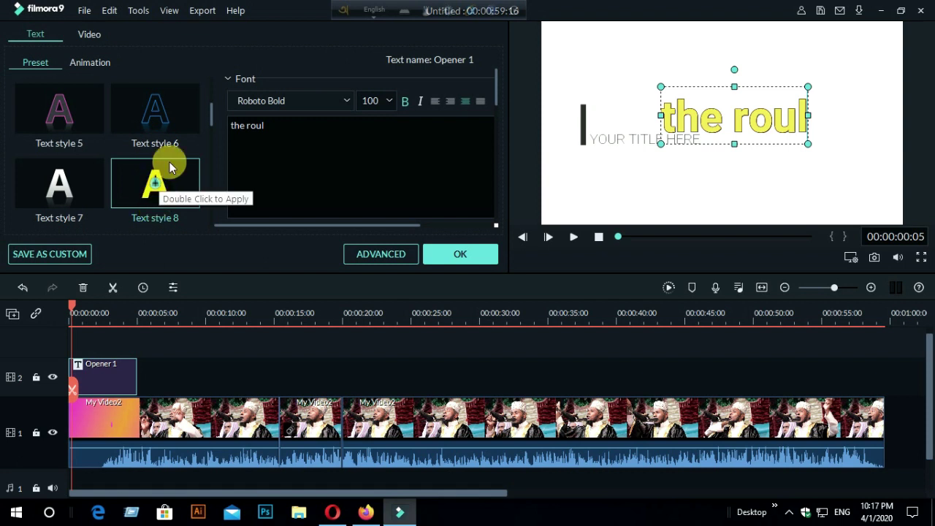
left_click(420, 101)
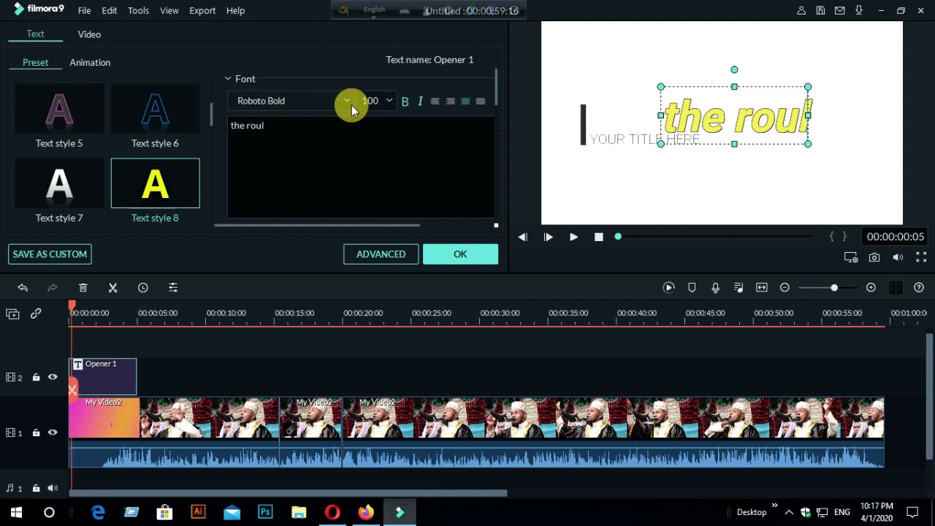
scroll(355, 218, "down", 1)
scroll(360, 198, "down", 5)
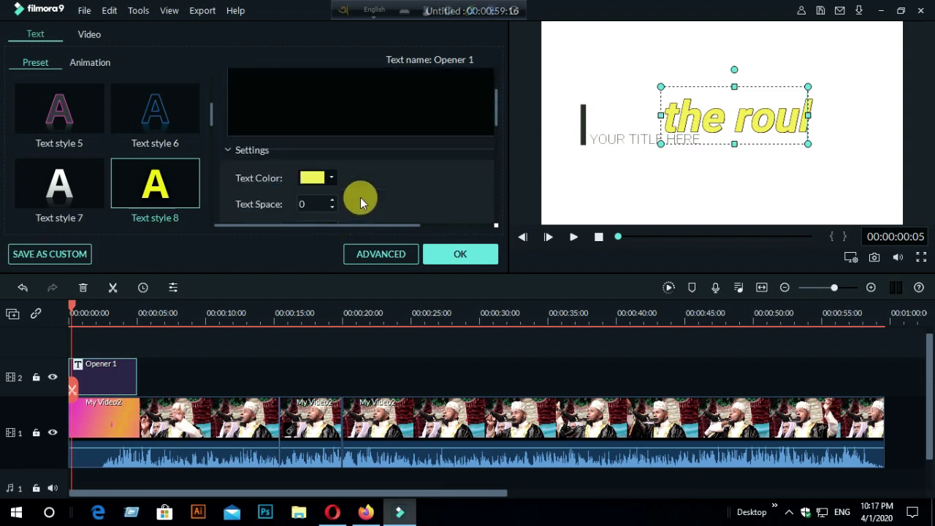
scroll(362, 197, "down", 2)
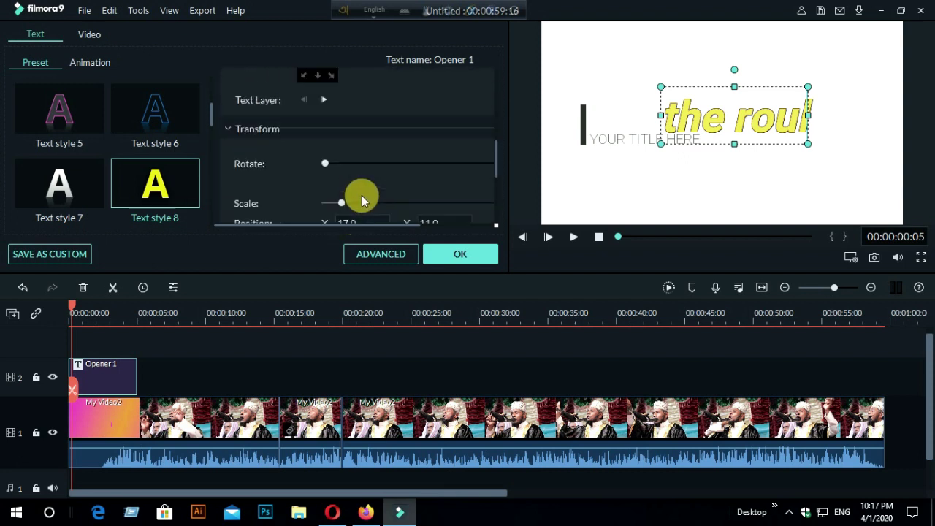
scroll(362, 196, "up", 8)
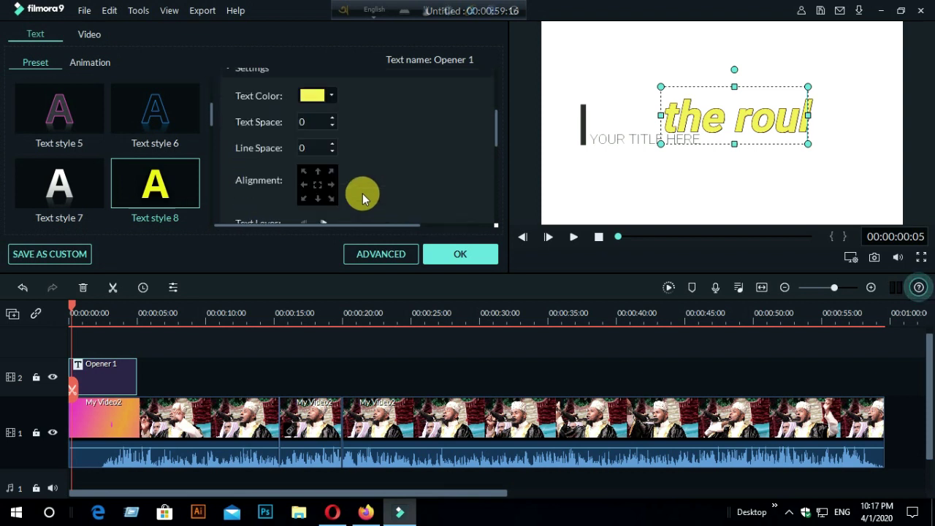
Step: Replace the "YOUR TITLE HERE" subtitle of the Opener 1 title with "boss"
left_click(618, 138)
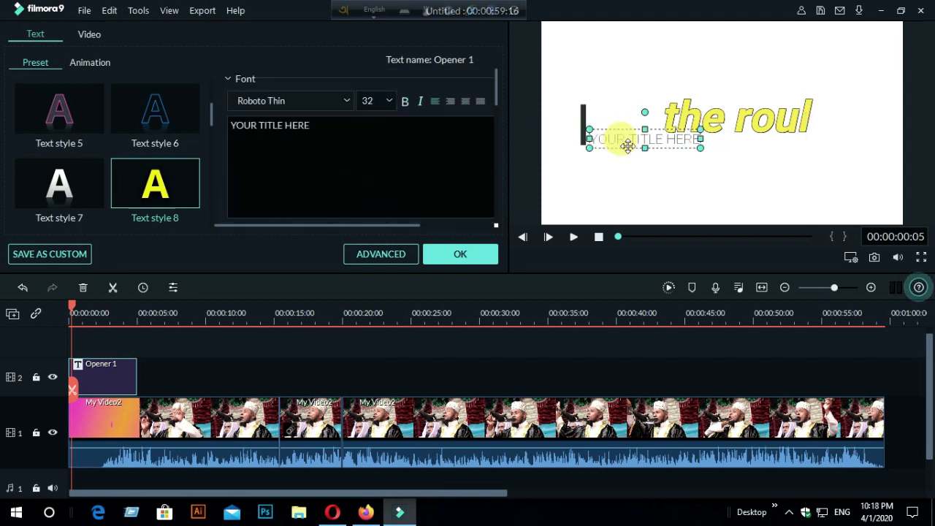
left_click_drag(326, 133, 221, 129)
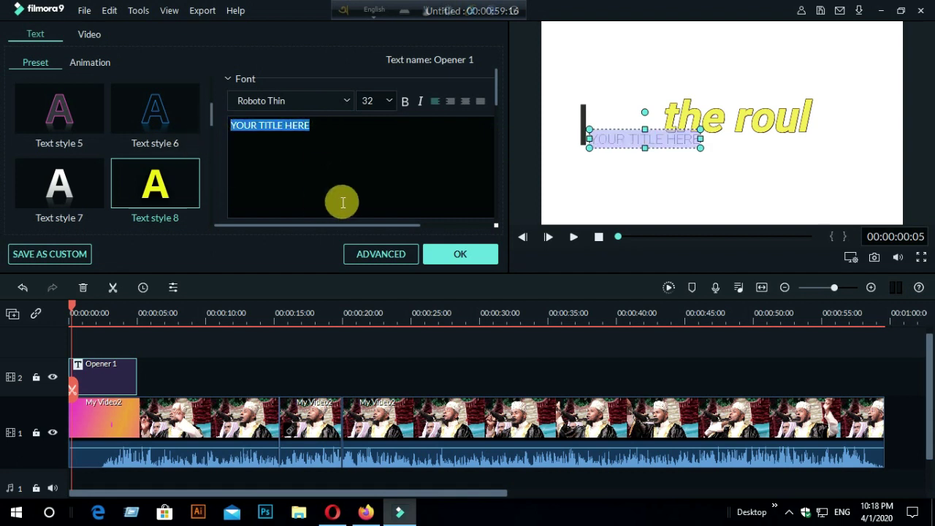
type("bo")
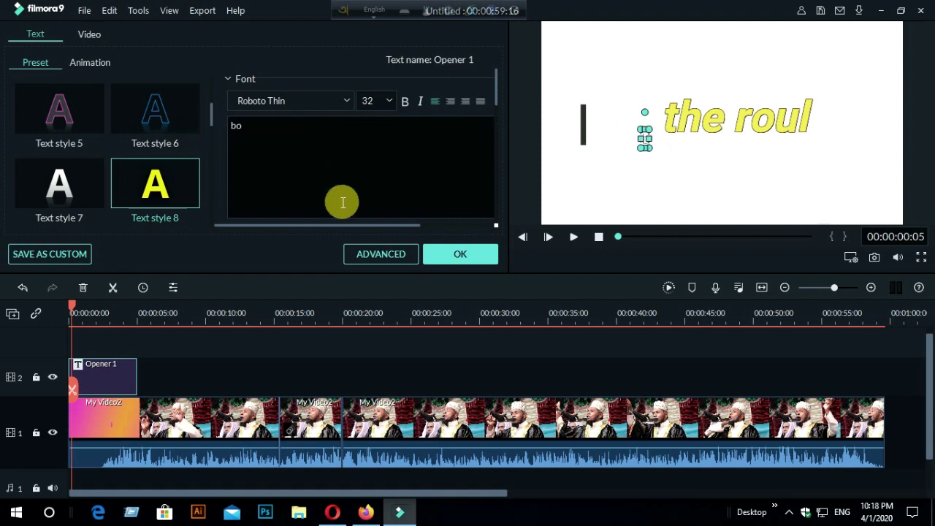
type("ss")
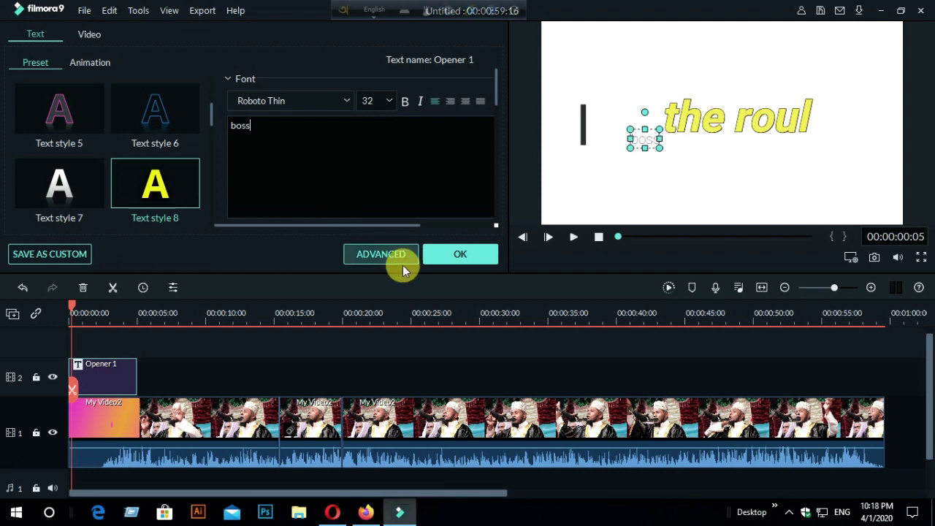
Step: Try the Text style 16 and Text style 22 presets on the "boss" subtitle, and apply Text style 18 instead
double_click(256, 128)
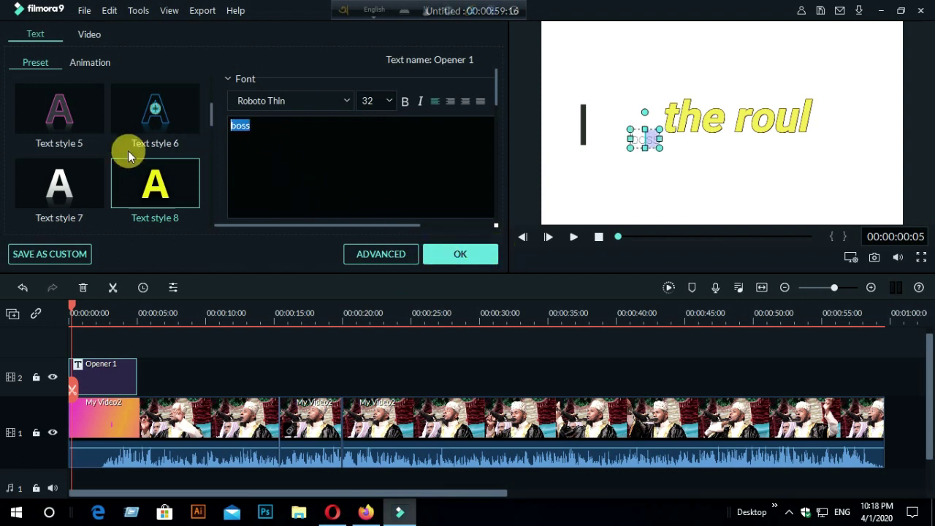
scroll(155, 181, "down", 2)
left_click(154, 183)
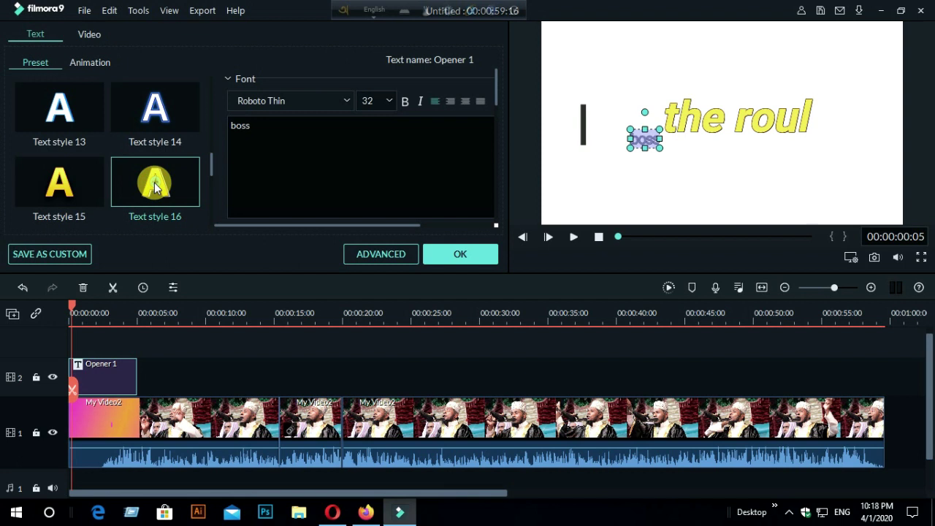
scroll(154, 183, "down", 2)
left_click(154, 110)
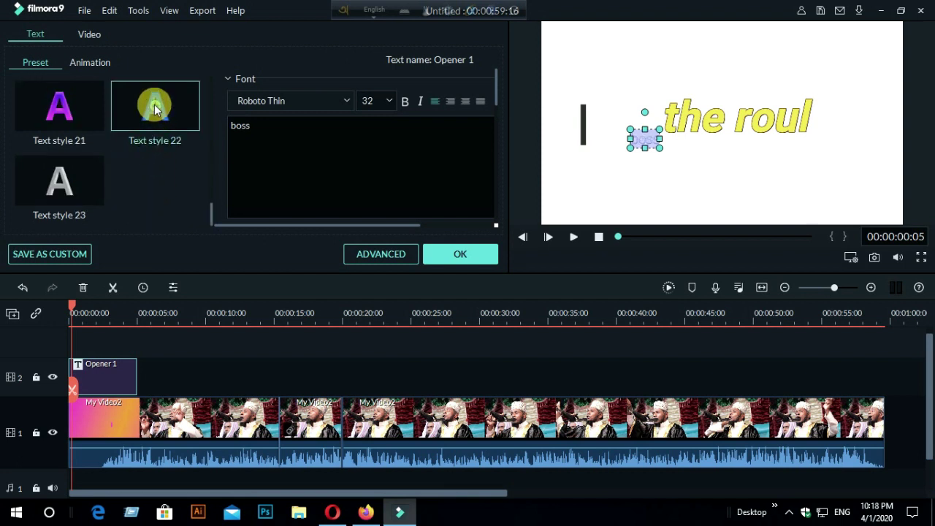
scroll(117, 143, "up", 1)
left_click(157, 108)
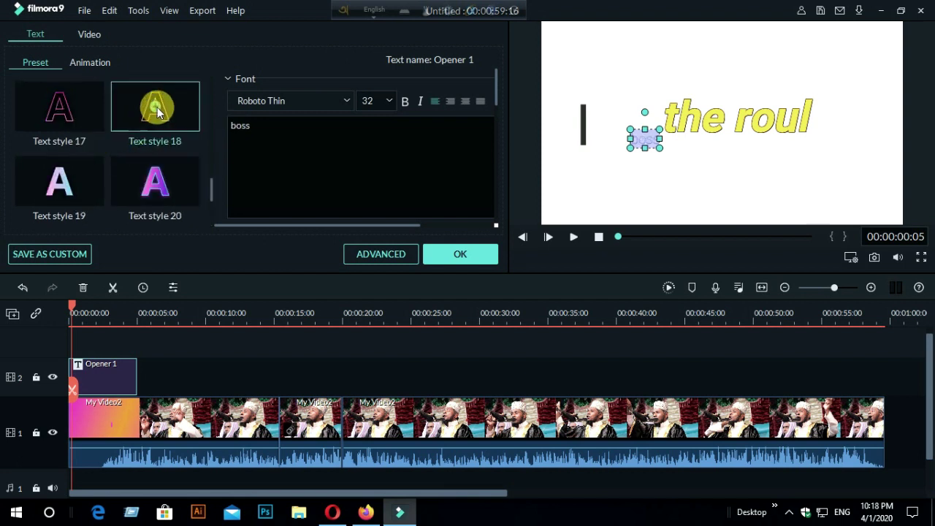
Step: Set the "boss" subtitle's font size to 80 and make it bold and italic
left_click(387, 100)
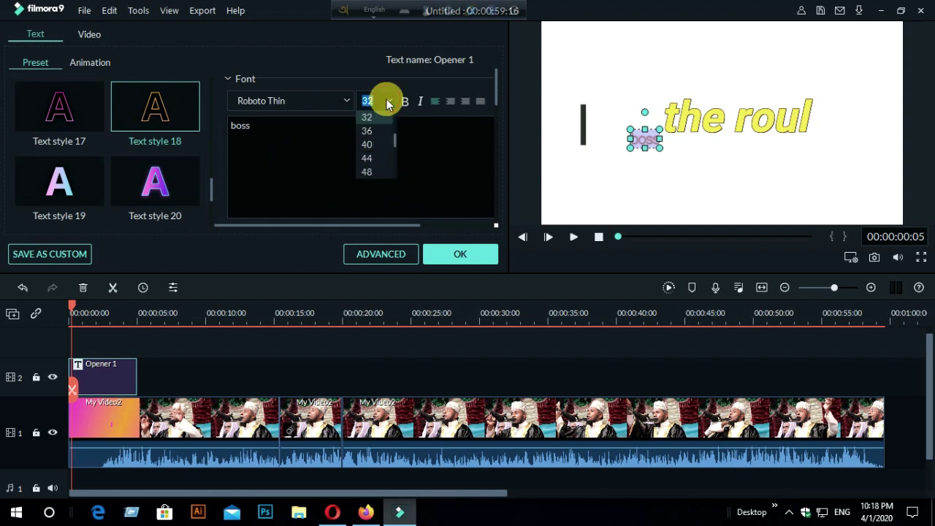
left_click(367, 172)
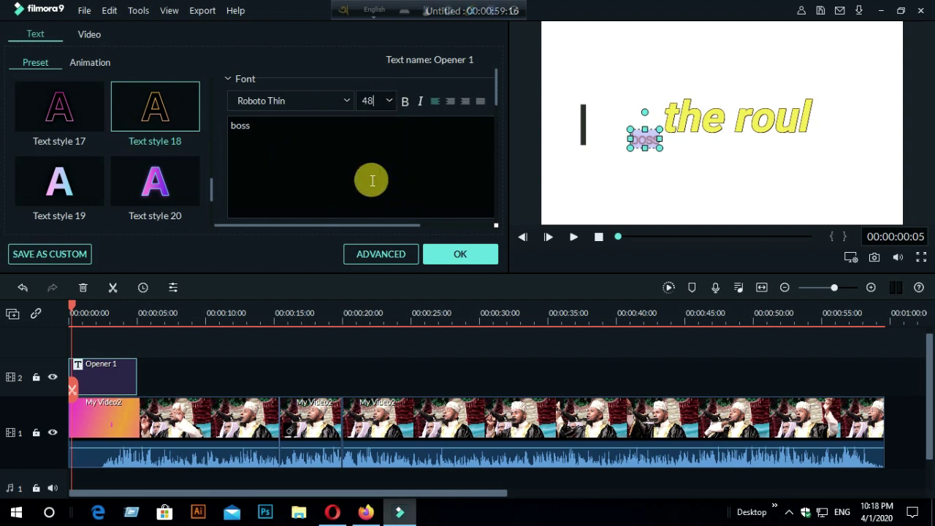
left_click(387, 100)
scroll(382, 143, "down", 3)
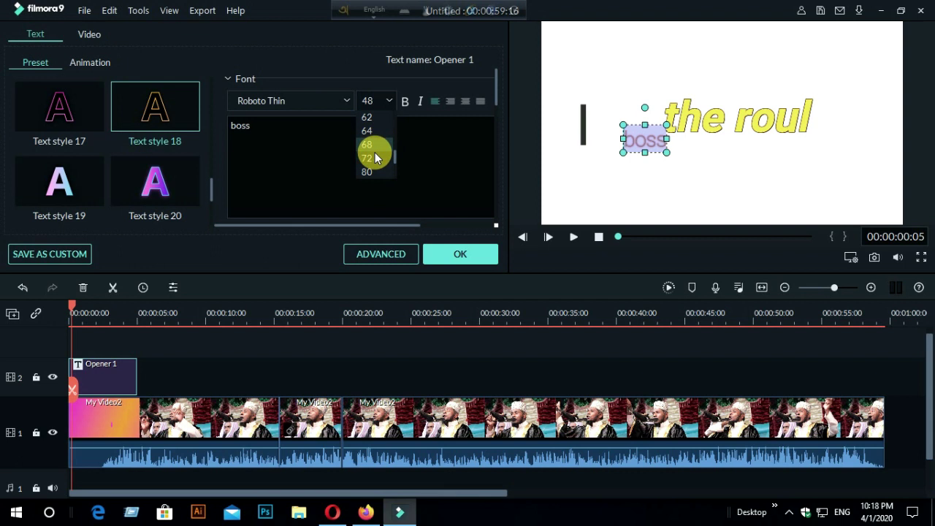
left_click(370, 171)
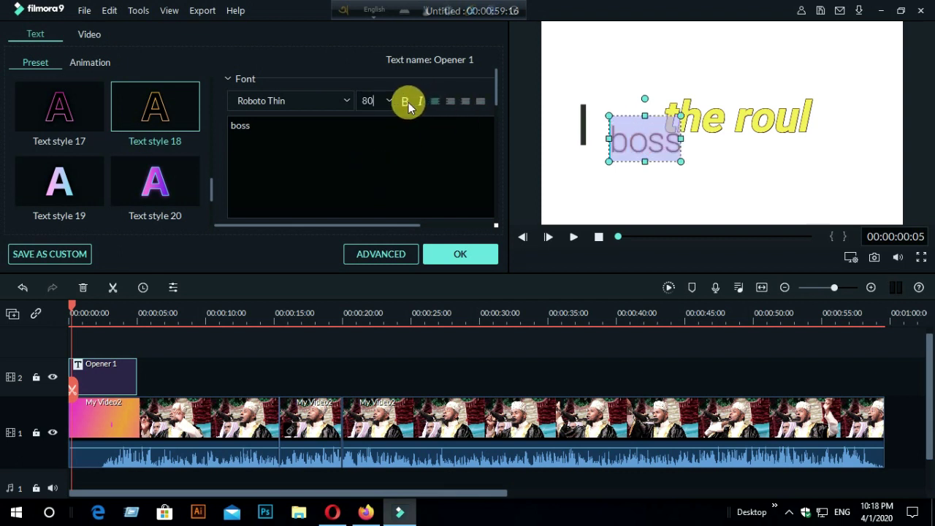
left_click(421, 101)
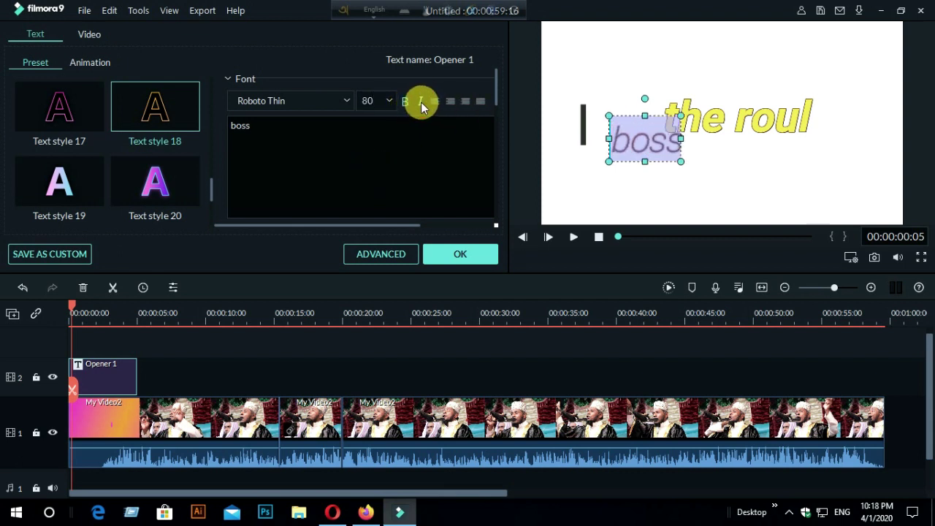
Step: Move the "boss" subtitle to the lower right of the frame and the "the roul" heading left beside the vertical bar
left_click(715, 167)
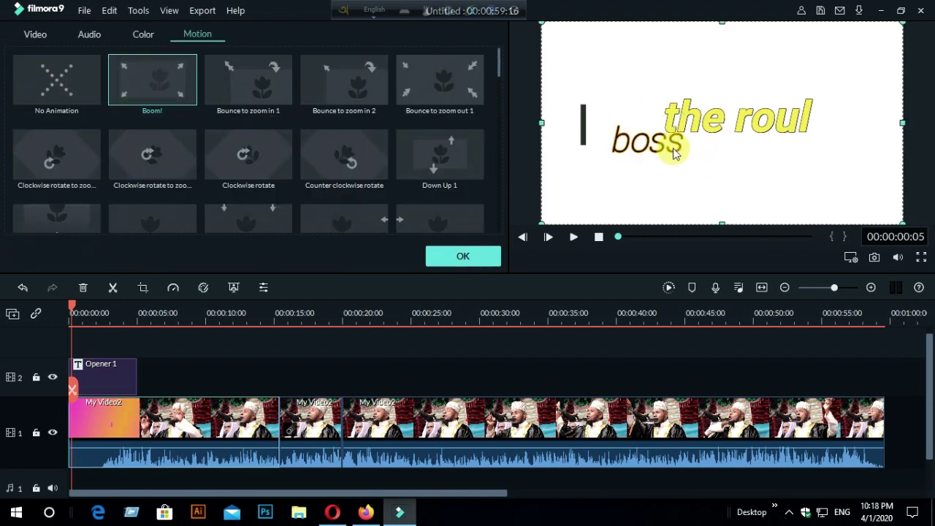
left_click(707, 121)
left_click(627, 150)
left_click_drag(626, 148, 740, 184)
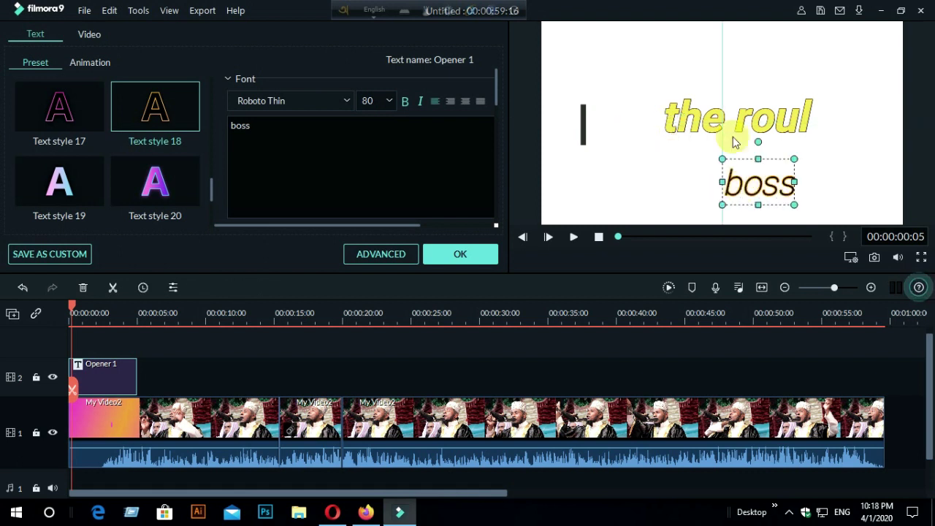
left_click(687, 125)
left_click_drag(687, 124, 606, 113)
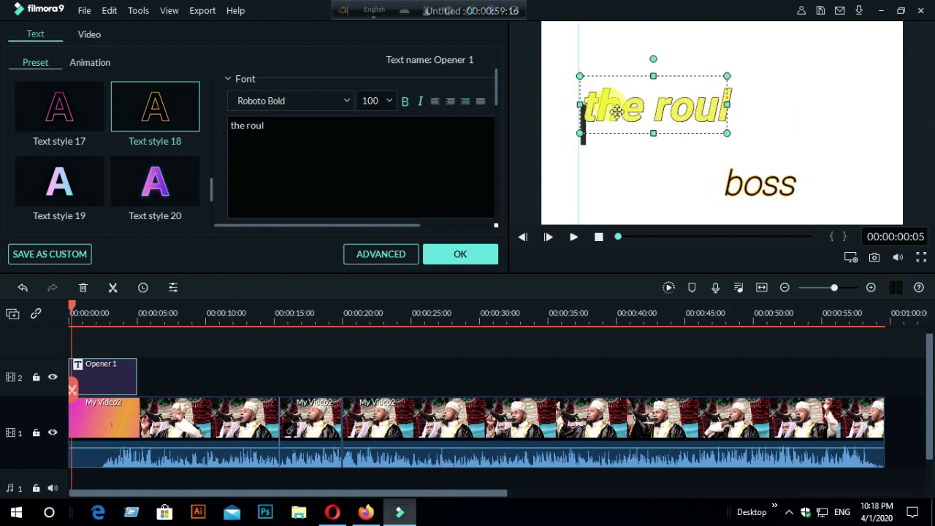
left_click(484, 150)
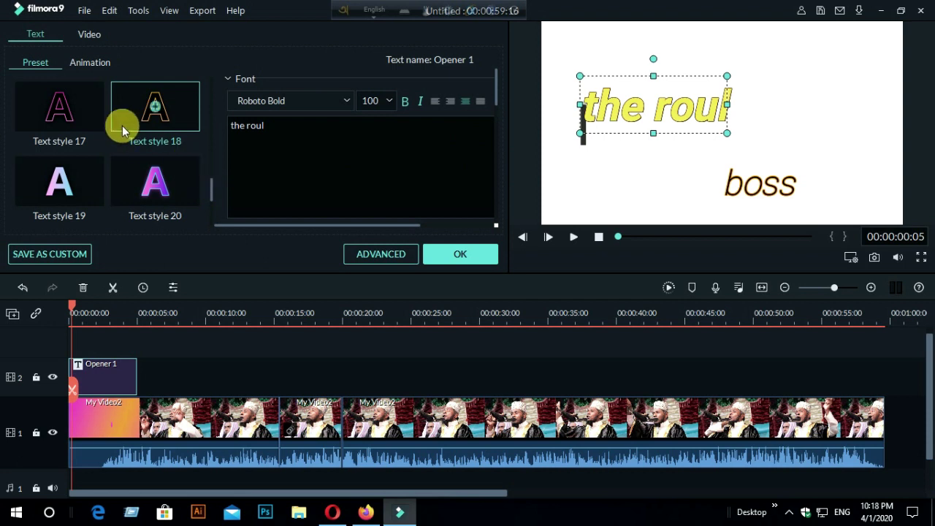
Step: Apply the Up Dir Insert text animation to the "the roul" heading
left_click(89, 64)
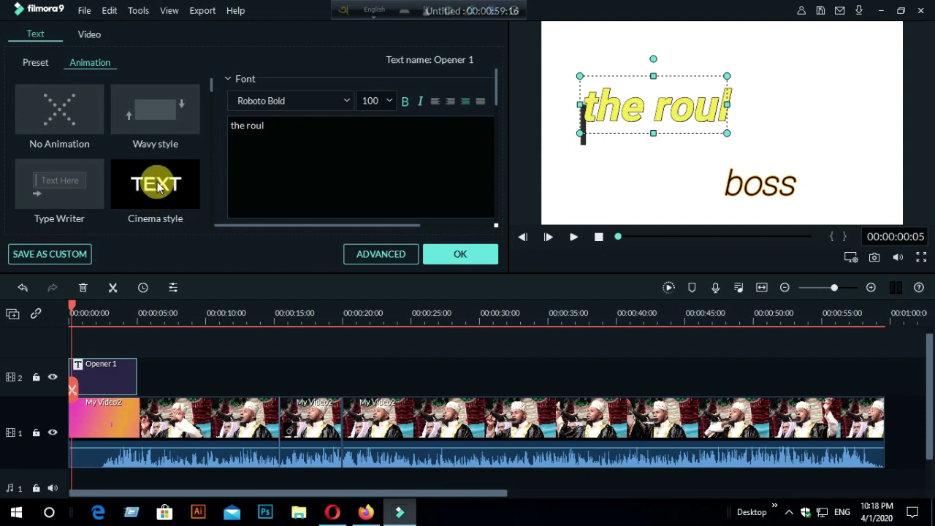
scroll(156, 185, "down", 3)
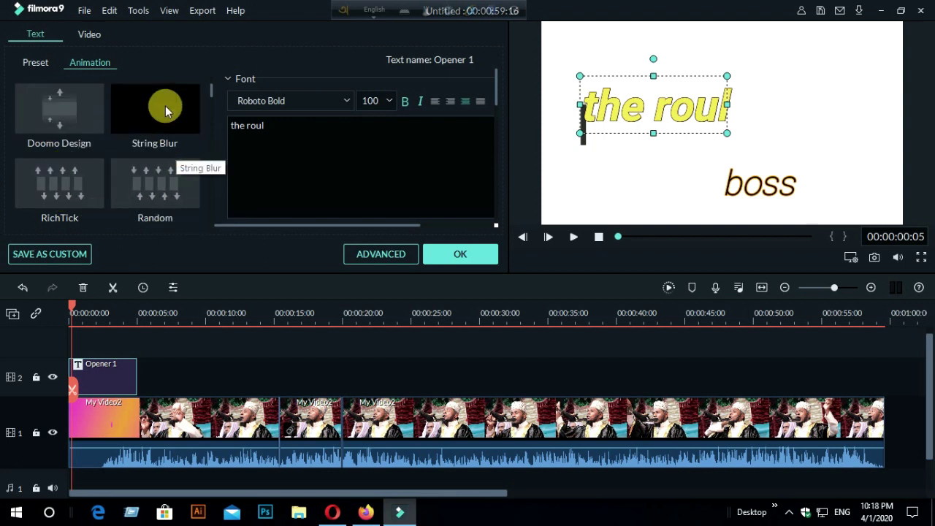
scroll(161, 181, "down", 2)
double_click(157, 184)
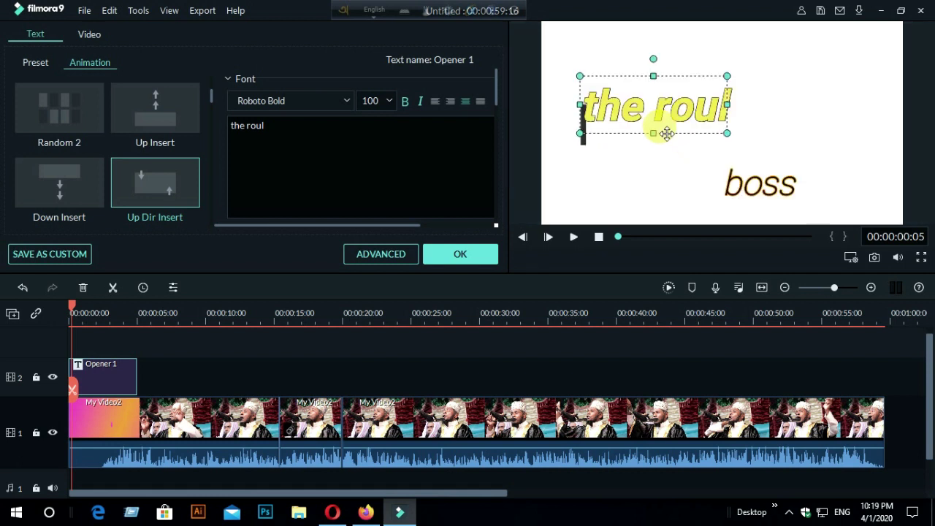
Step: Apply the Pinwheel text animation to the "boss" subtitle
left_click(768, 185)
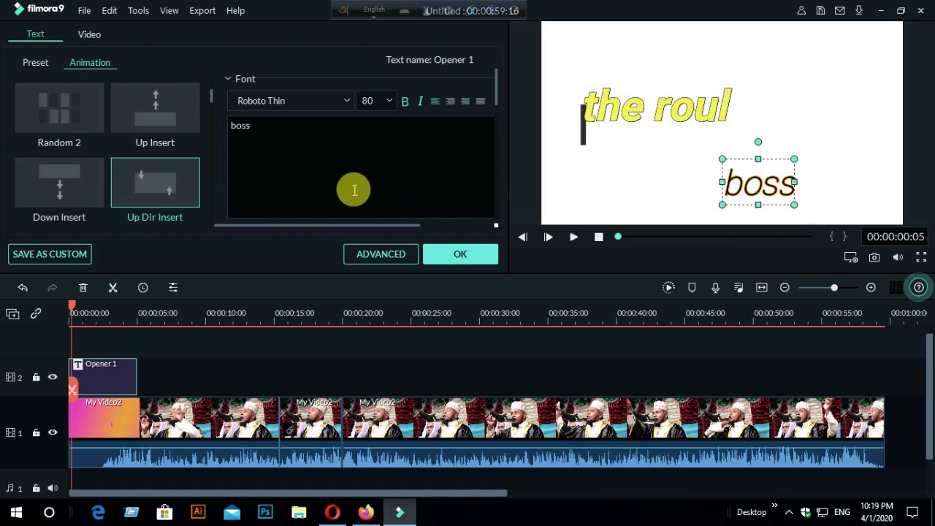
scroll(159, 107, "down", 2)
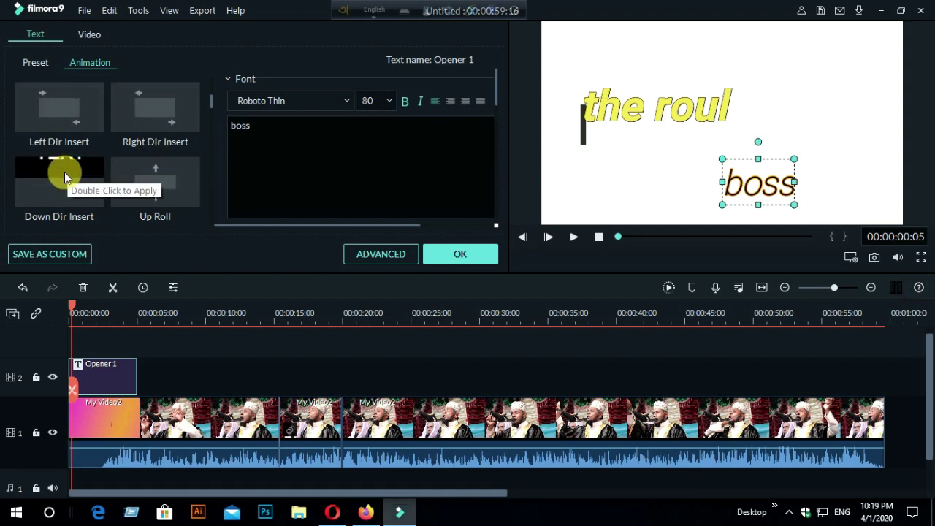
scroll(144, 211, "down", 2)
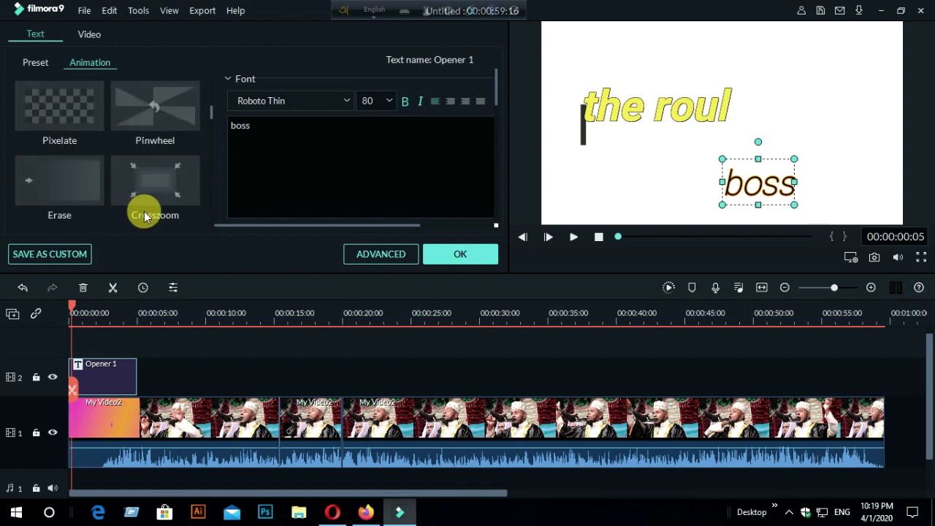
double_click(160, 109)
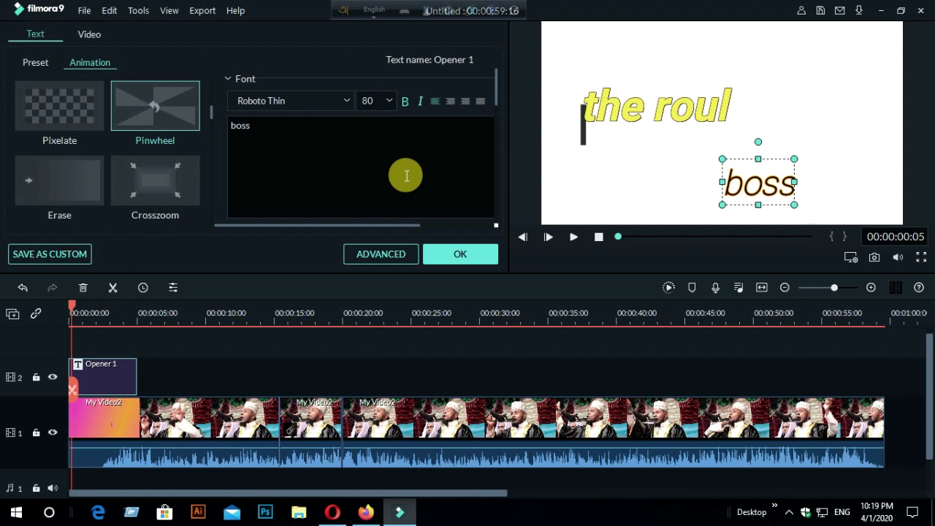
Step: Open the title in the advanced text editor and review the fill, border and shadow settings of the "boss" text
left_click(624, 101)
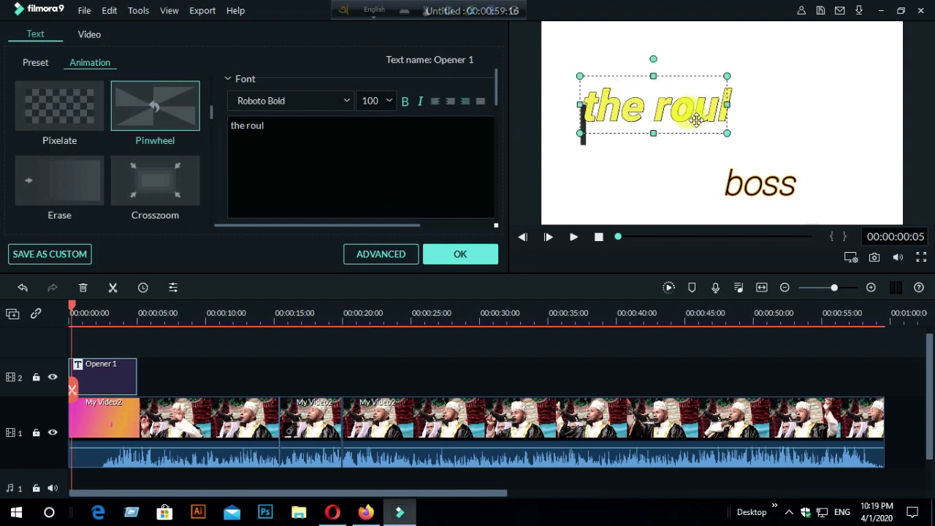
left_click(392, 254)
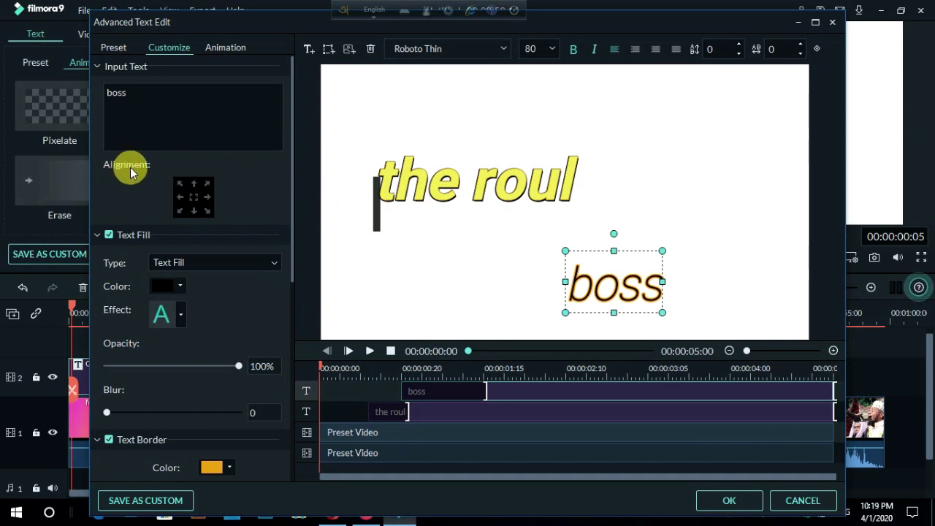
scroll(175, 176, "down", 2)
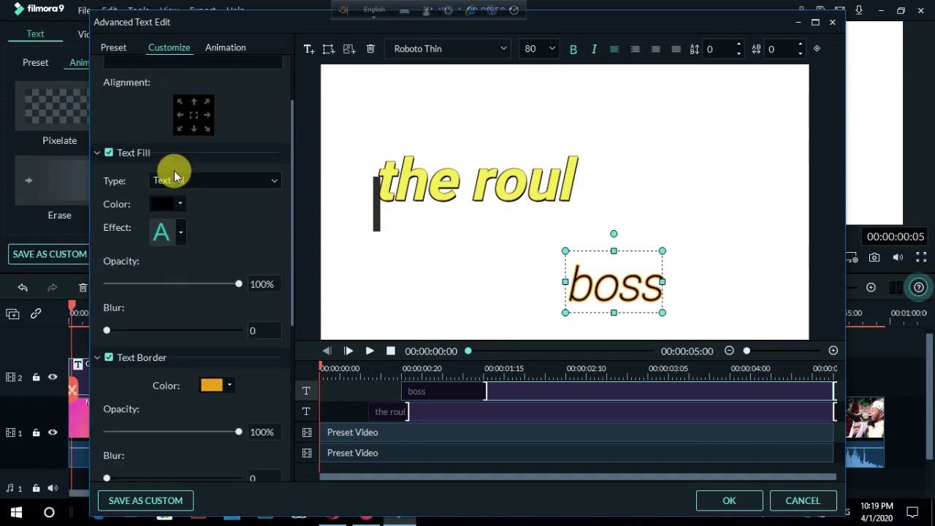
scroll(175, 175, "down", 2)
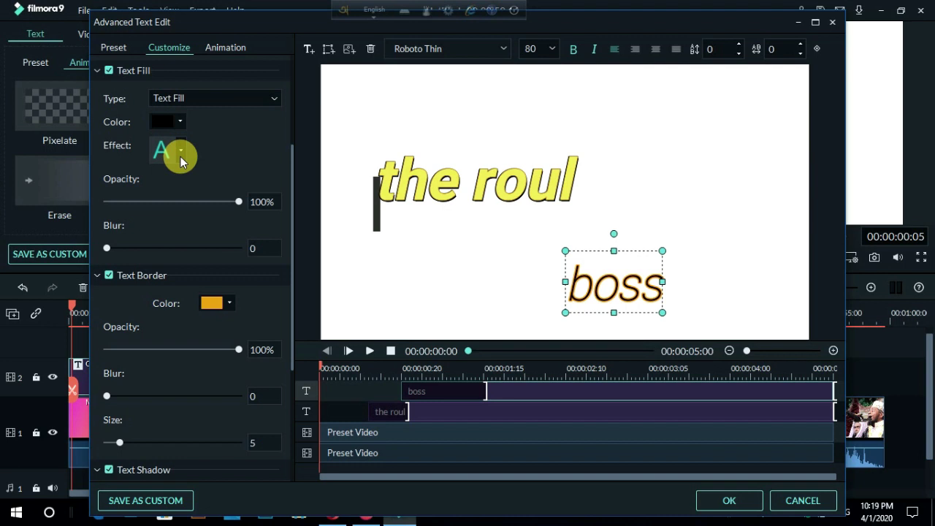
scroll(181, 156, "down", 2)
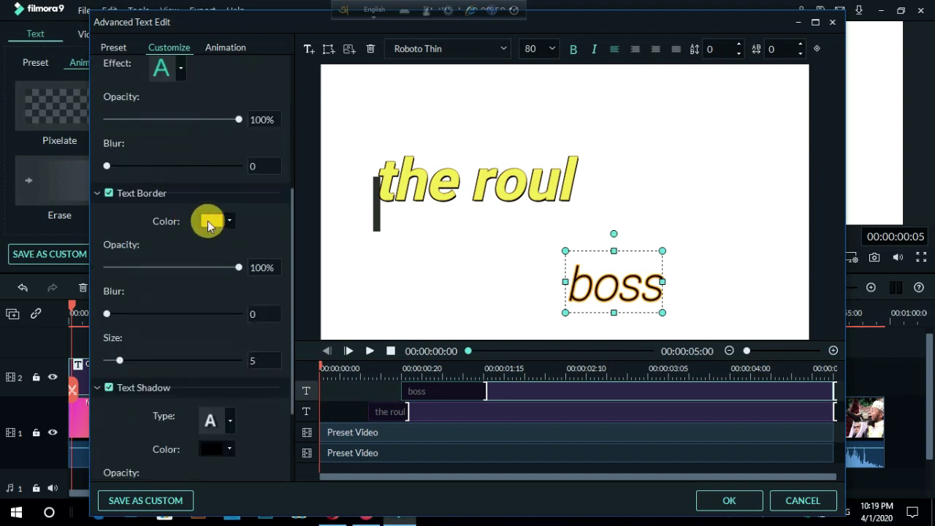
scroll(208, 221, "down", 3)
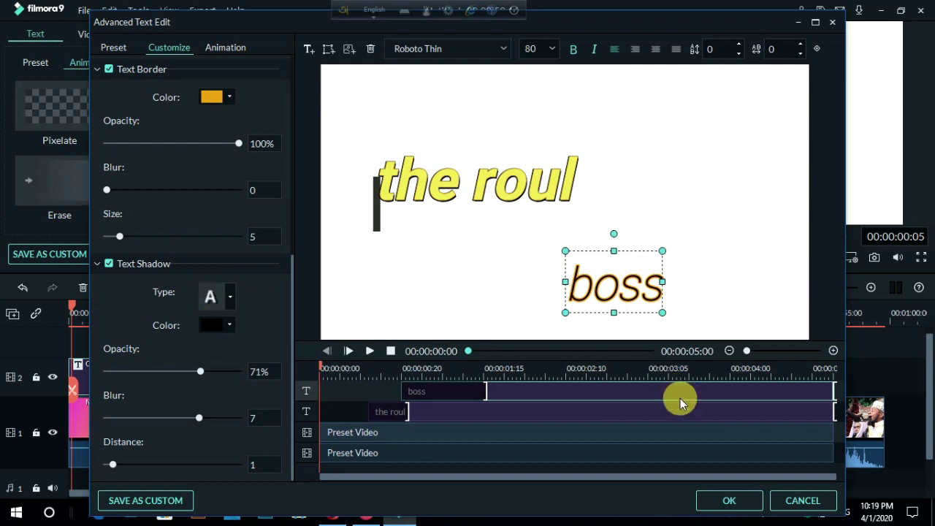
Step: Accept the advanced text settings and play back the opener title over the first clip to check its animation
left_click(730, 502)
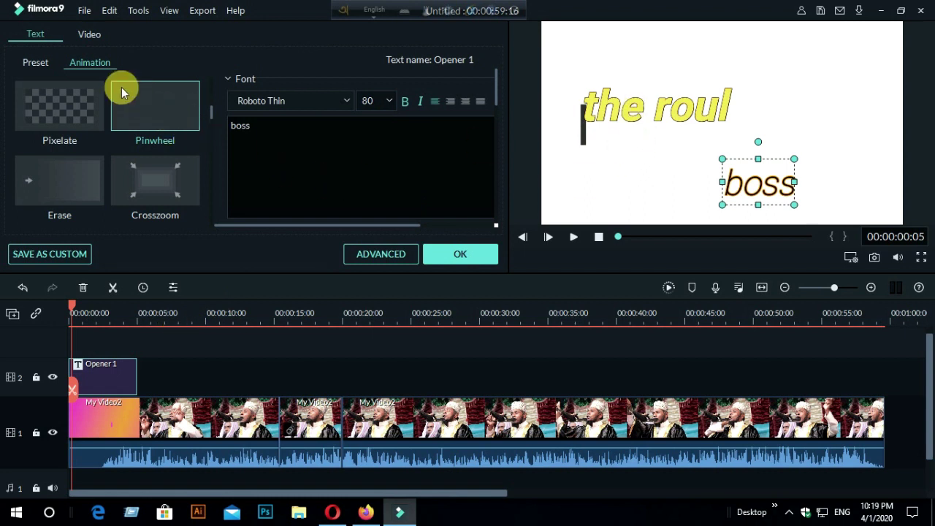
left_click(88, 37)
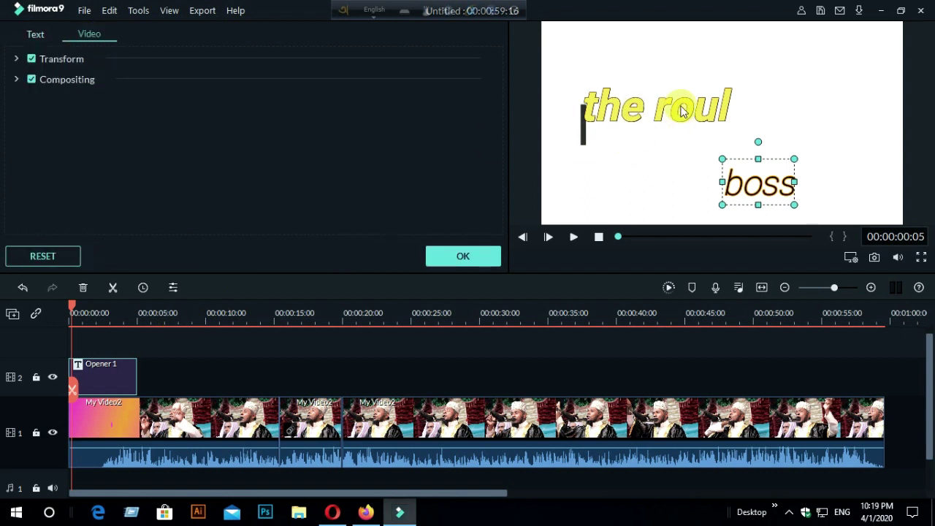
left_click(712, 128)
left_click(675, 171)
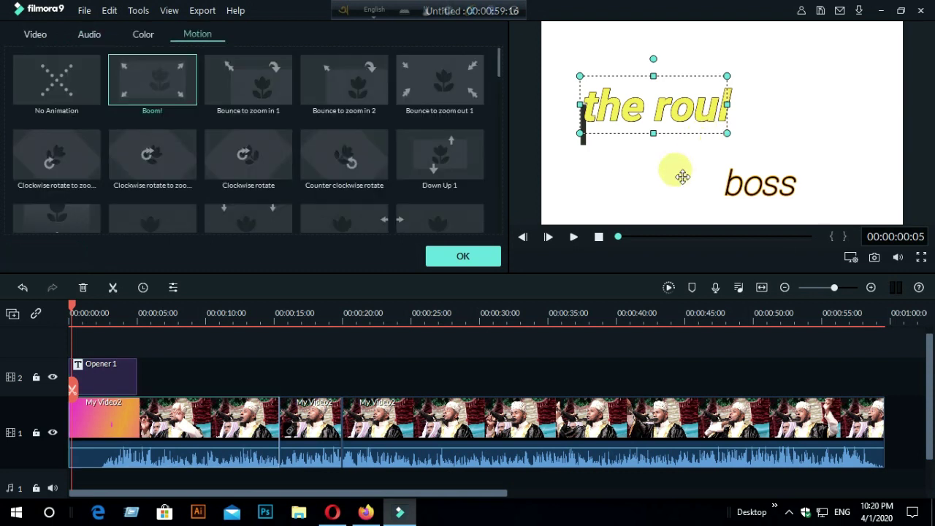
left_click(576, 237)
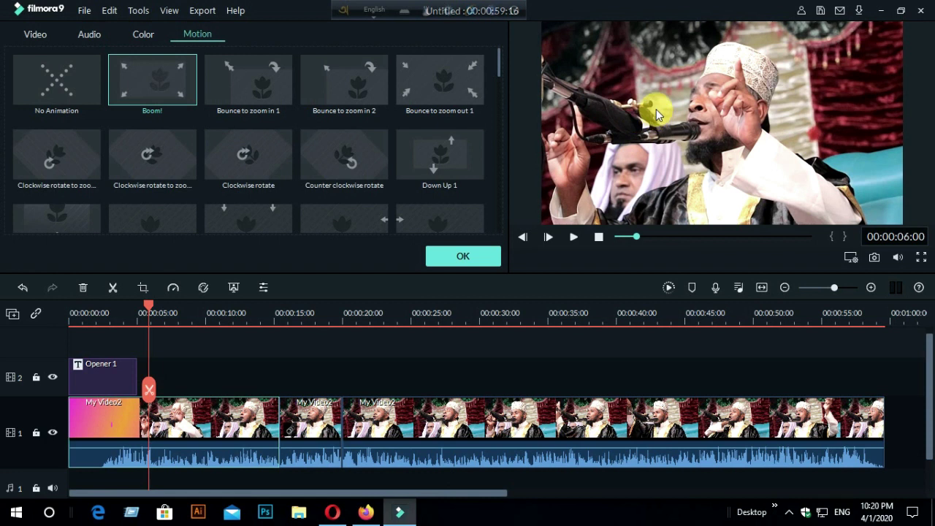
left_click(110, 11)
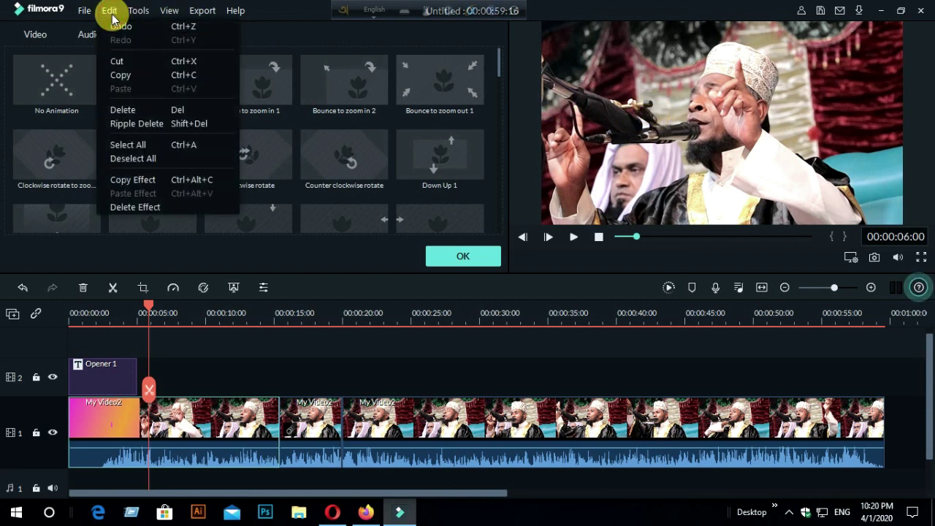
mouse_move(140, 13)
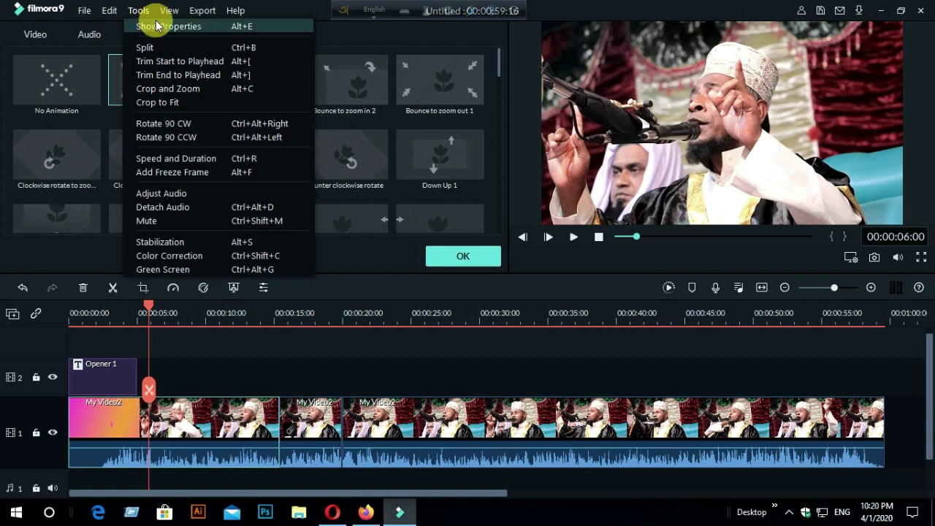
mouse_move(202, 10)
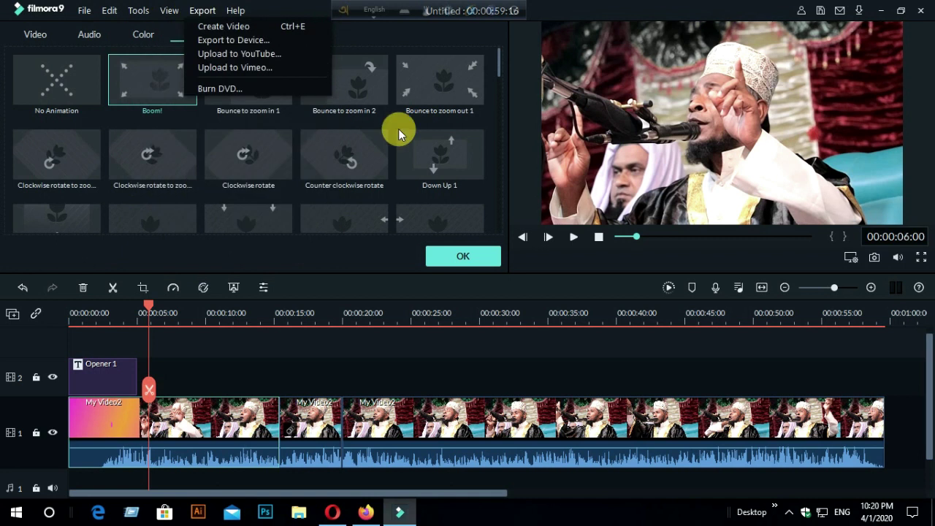
left_click(476, 261)
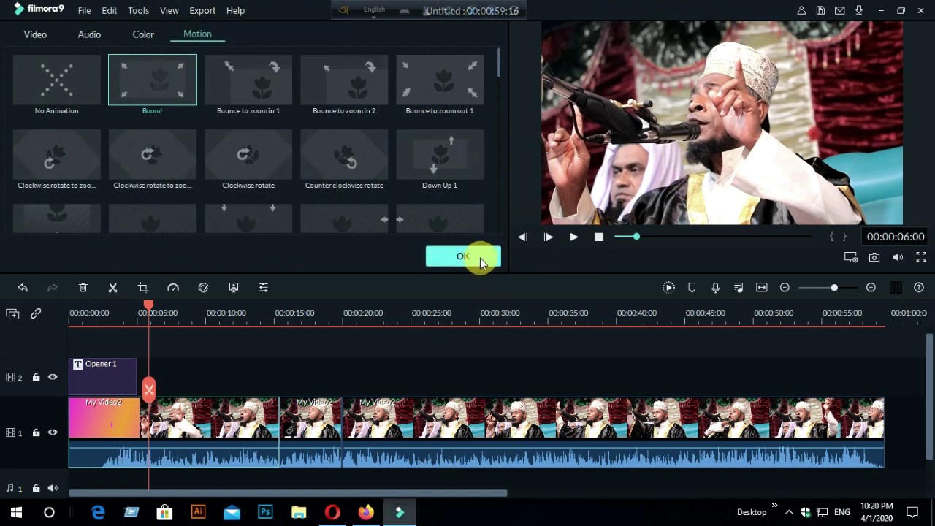
Step: Add the Credit 2 end credit and place it on the main video track directly after the last clip
left_click(465, 256)
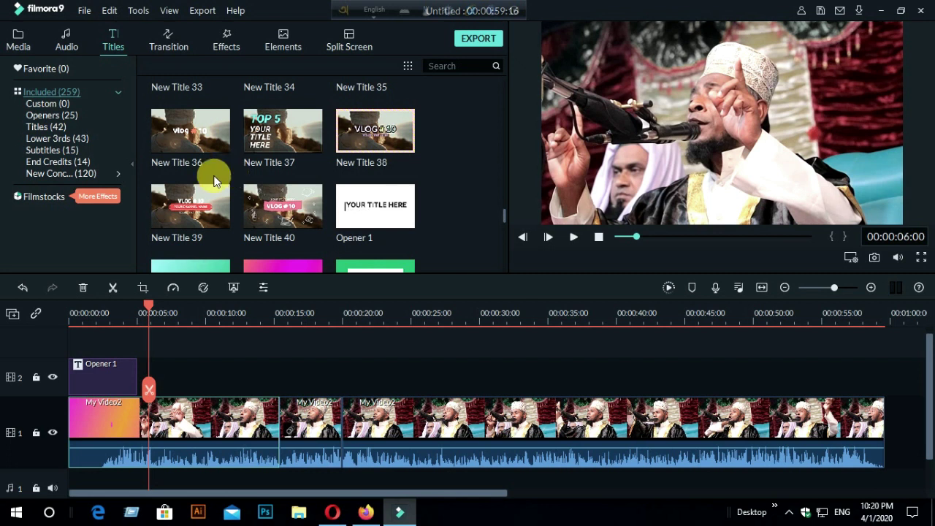
left_click(52, 166)
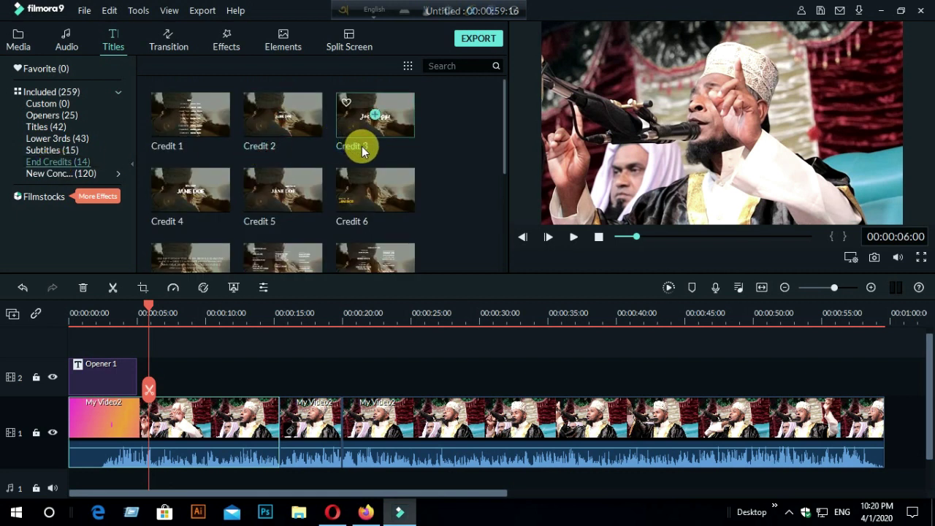
scroll(359, 146, "down", 3)
scroll(328, 198, "up", 3)
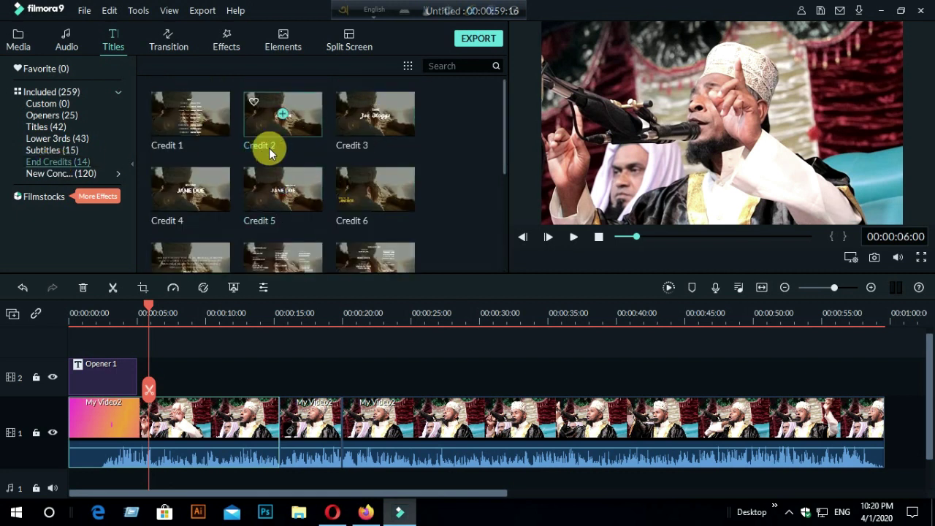
left_click(282, 116)
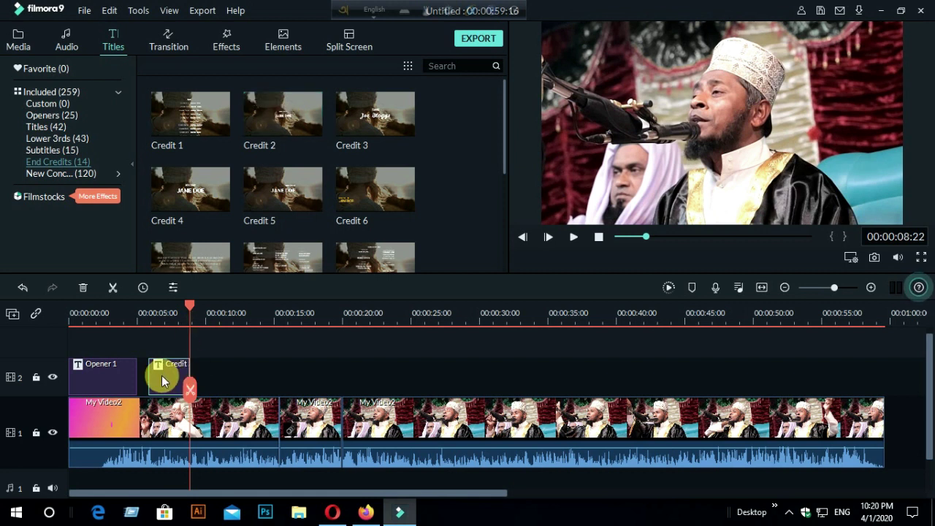
left_click_drag(162, 376, 813, 409)
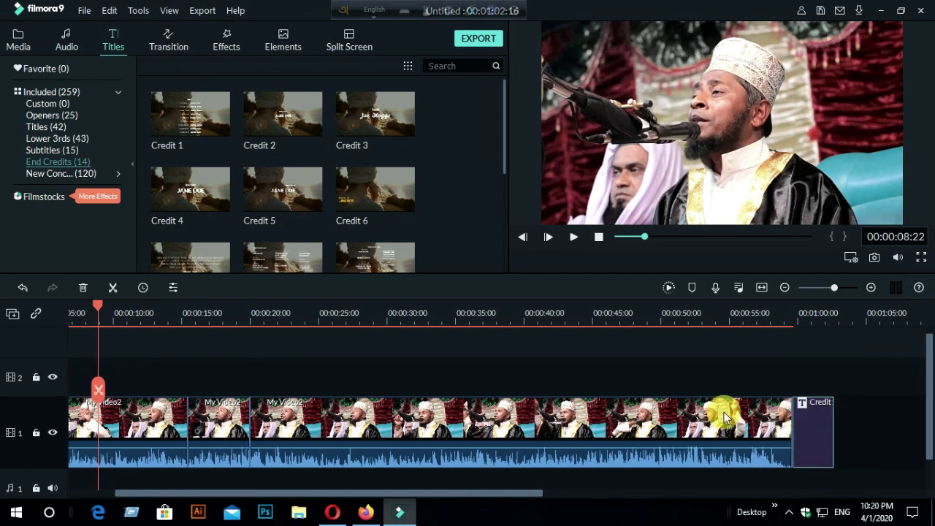
Step: Replace the placeholder name under "DIRECTED BY" in the end credit with "boss" and confirm the text
double_click(803, 415)
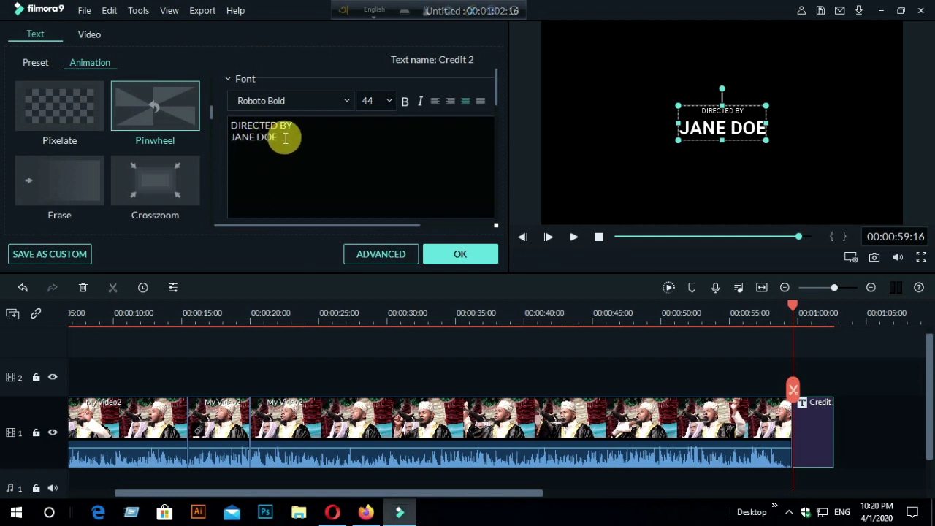
left_click_drag(287, 147, 231, 142)
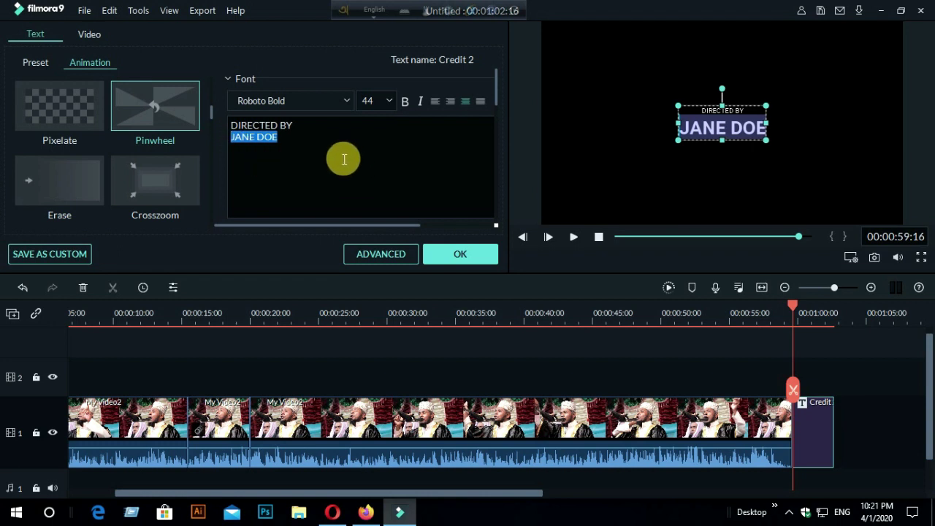
type("bo")
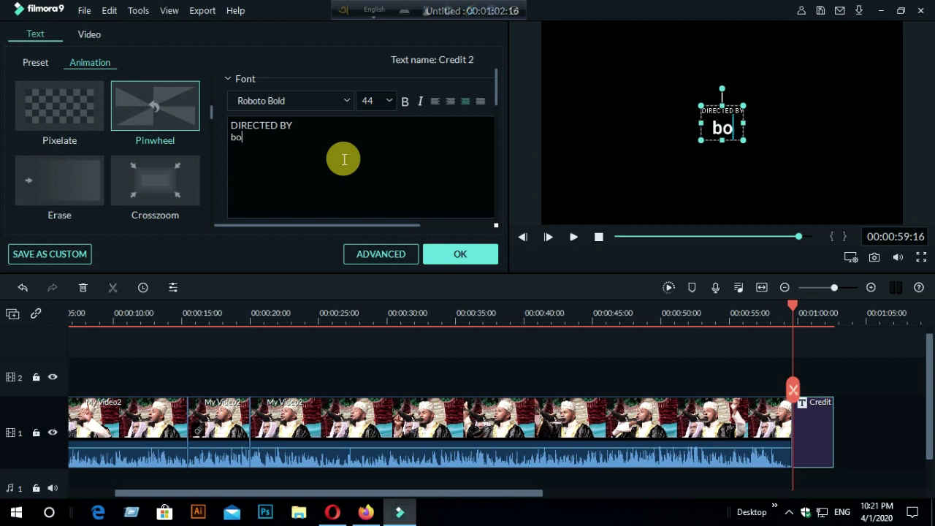
type("ss")
left_click(463, 257)
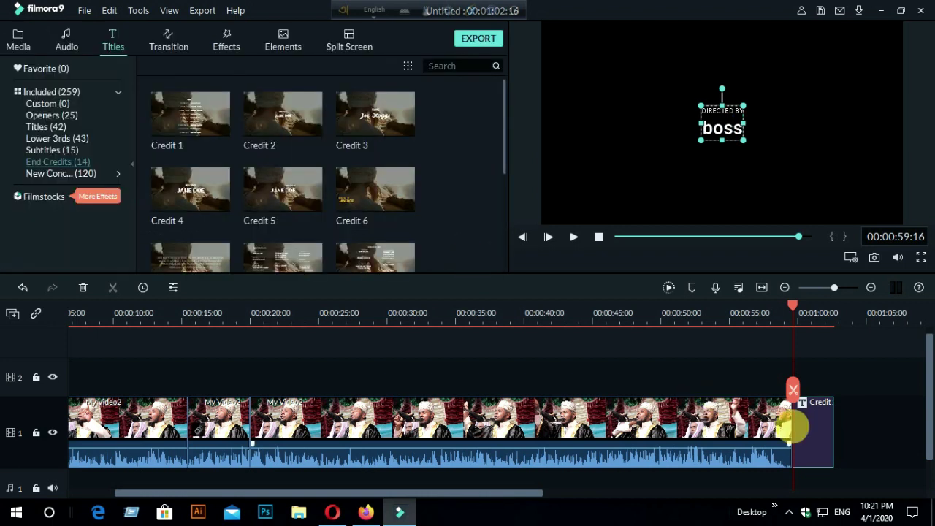
Step: Play back the timeline from shortly before the end credit to review the result, and stop the playback
left_click_drag(796, 313, 740, 317)
left_click(574, 237)
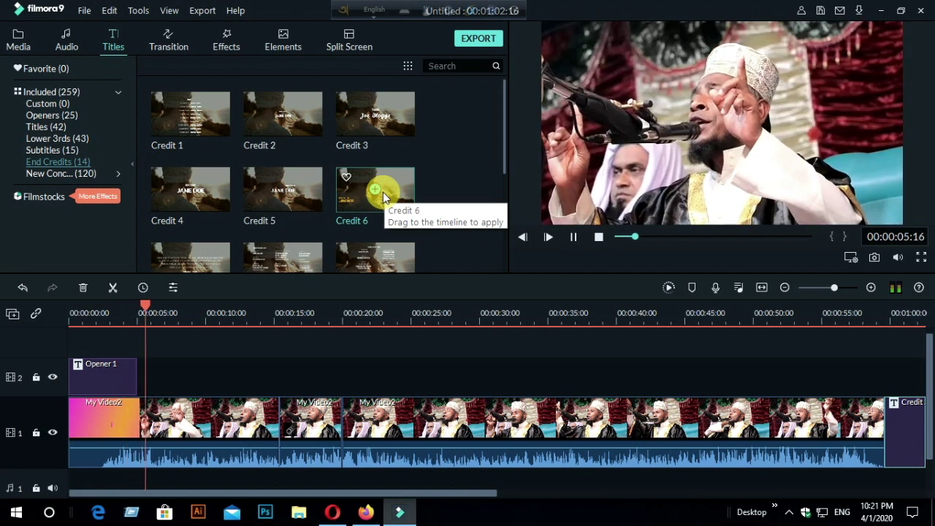
left_click(567, 93)
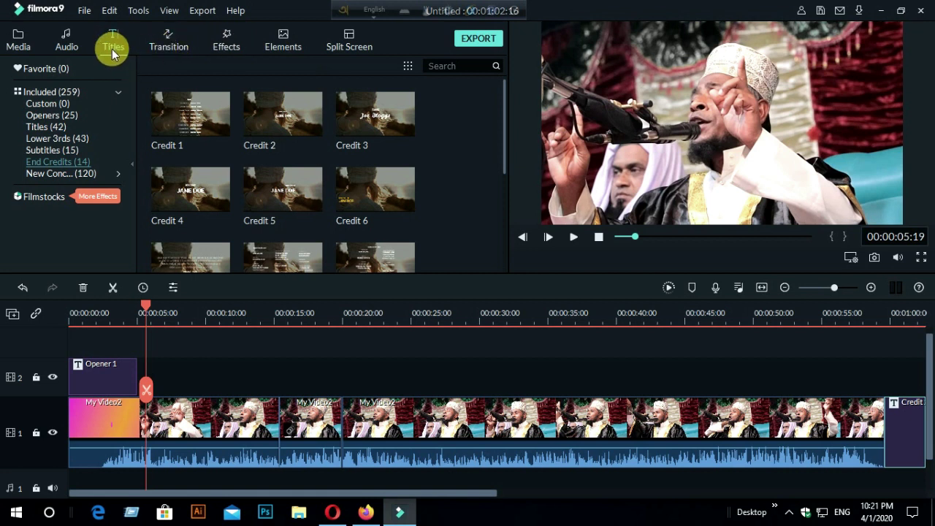
Step: Apply the Bar transition to the end credit and to both the start and end of the first video clip
left_click(170, 49)
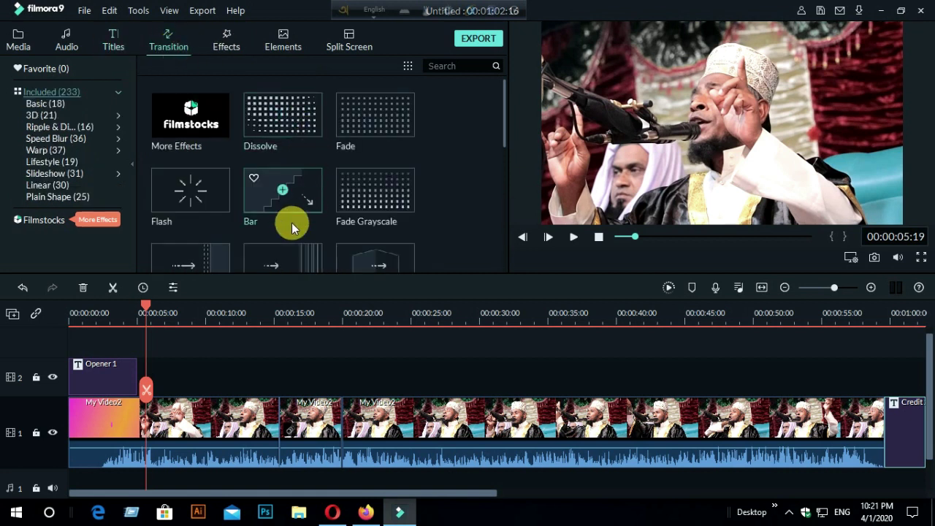
scroll(292, 206, "down", 3)
scroll(292, 206, "up", 3)
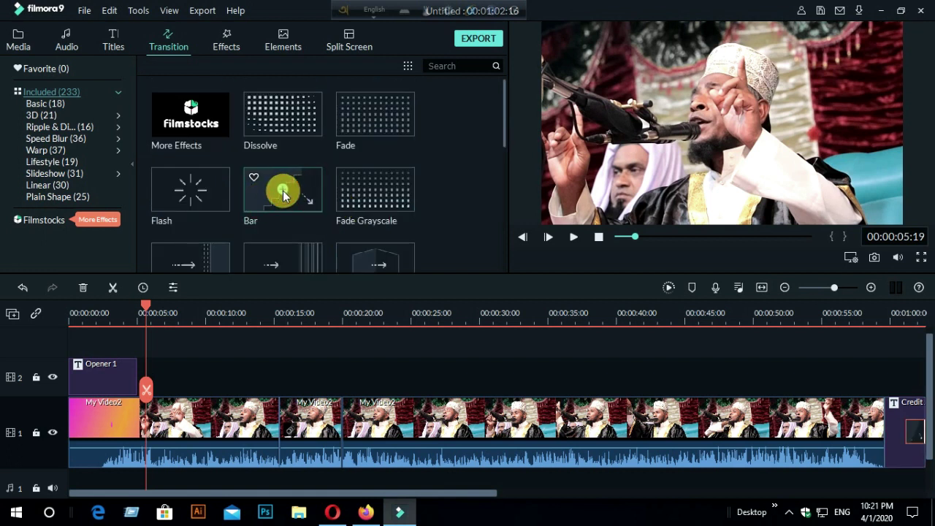
left_click(637, 176)
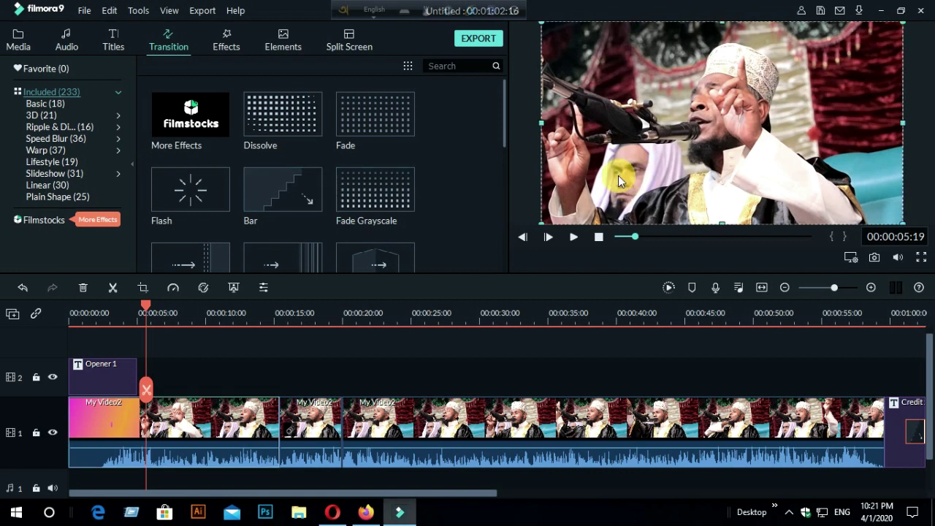
double_click(282, 191)
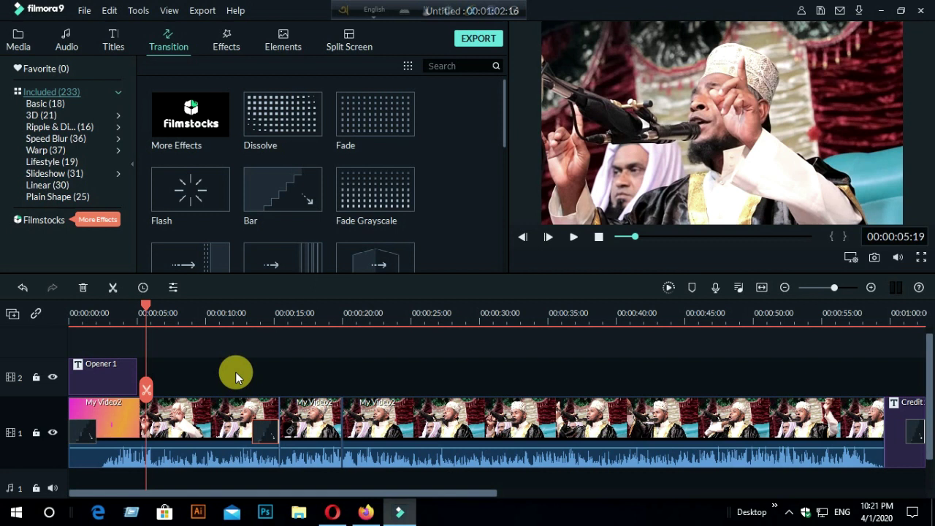
Step: Play the timeline from the beginning to preview the Bar transition together with the opener title
left_click_drag(146, 307, 66, 327)
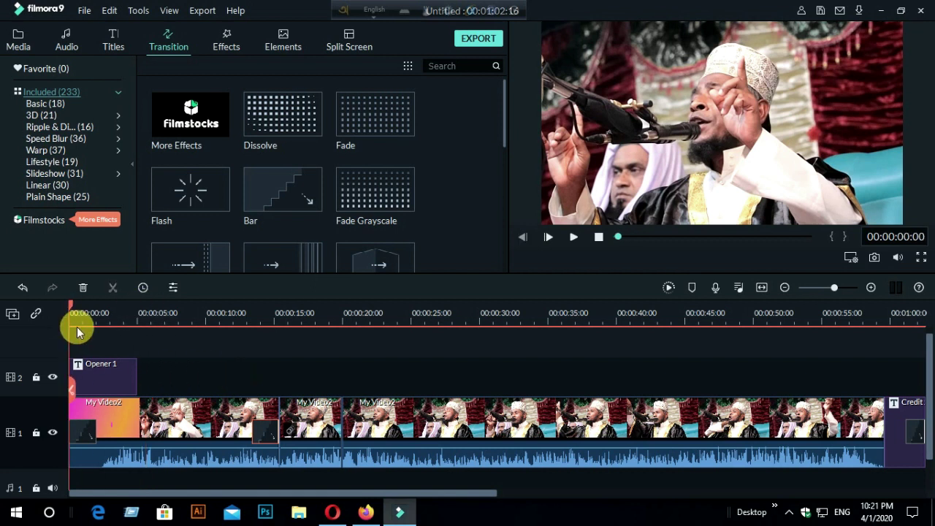
key("space")
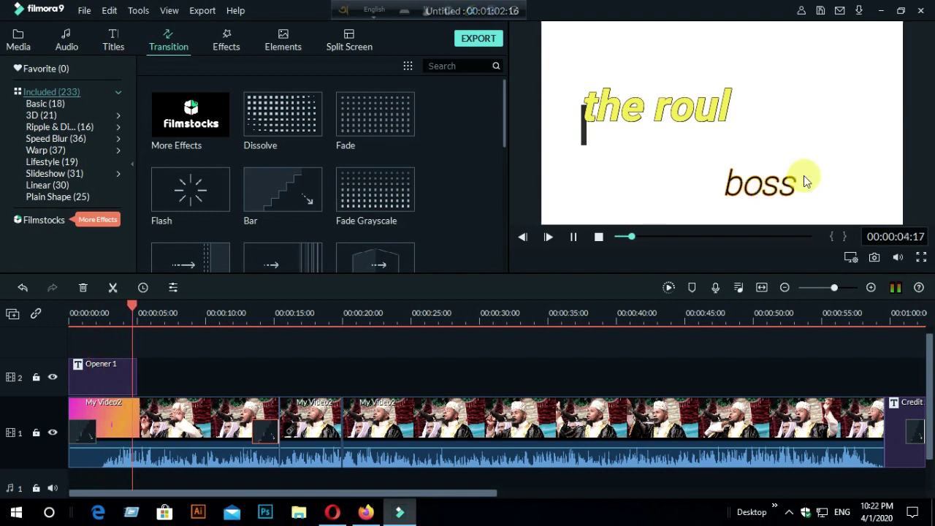
left_click(119, 408)
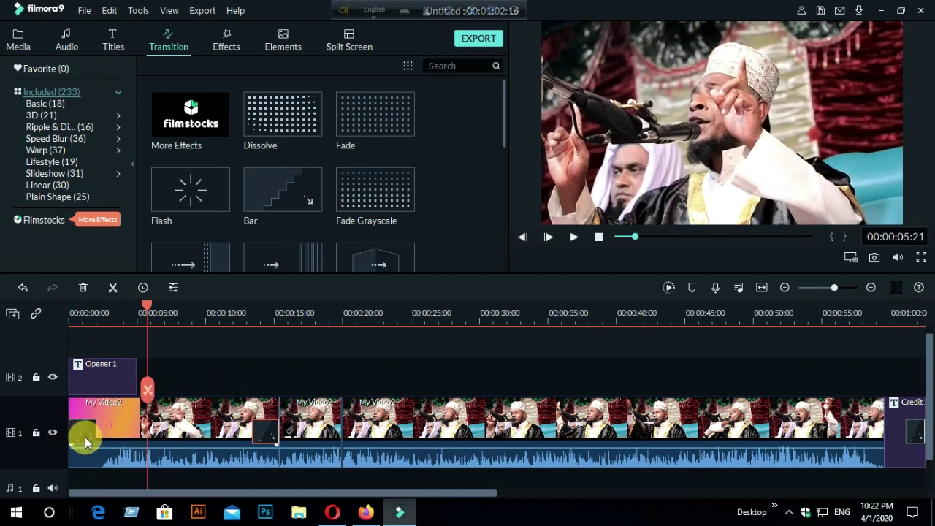
Step: Browse the included Elements library, looking through the love, badge and emoji graphics
mouse_move(369, 222)
left_click(280, 49)
mouse_move(280, 194)
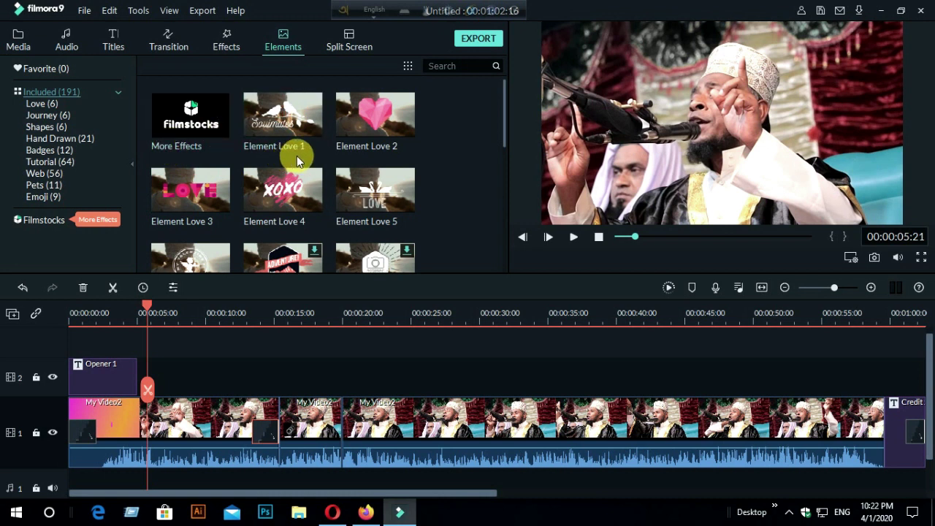
scroll(380, 157, "down", 3)
scroll(384, 161, "down", 6)
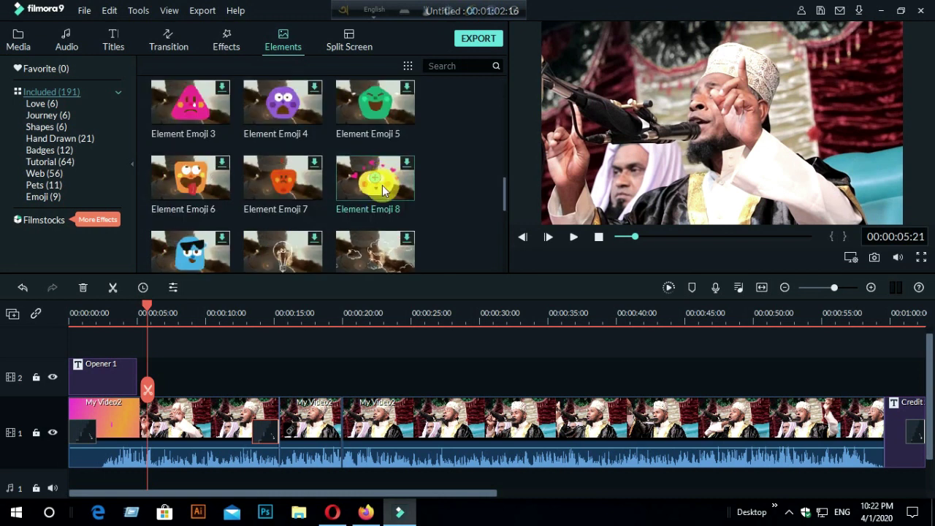
scroll(241, 186, "down", 4)
scroll(211, 180, "up", 4)
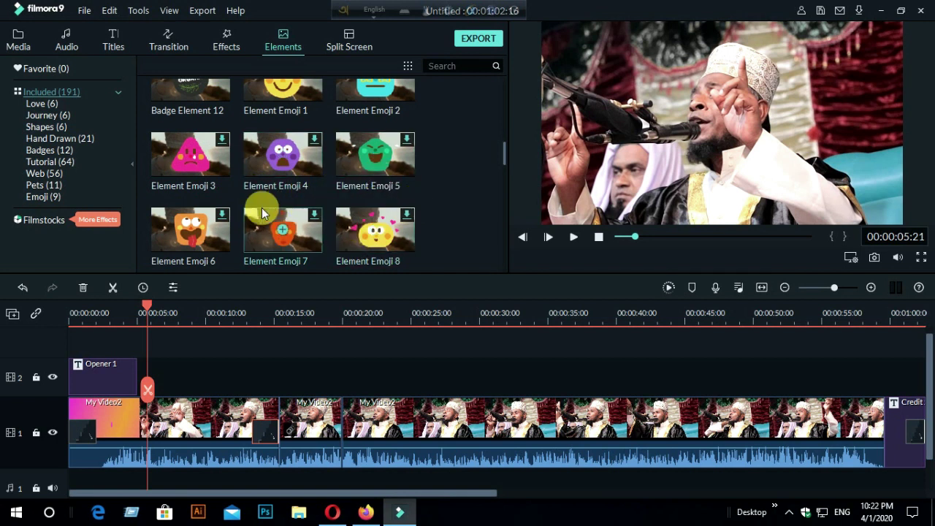
scroll(260, 207, "down", 4)
scroll(317, 209, "up", 8)
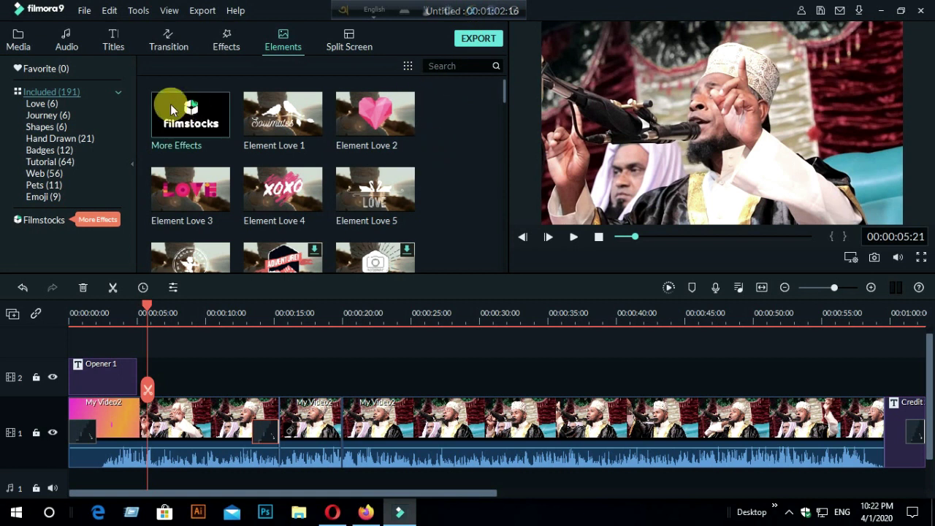
Step: Open the export settings and review the options for Device, YouTube, Vimeo and DVD output, returning to the Local formats
left_click(479, 39)
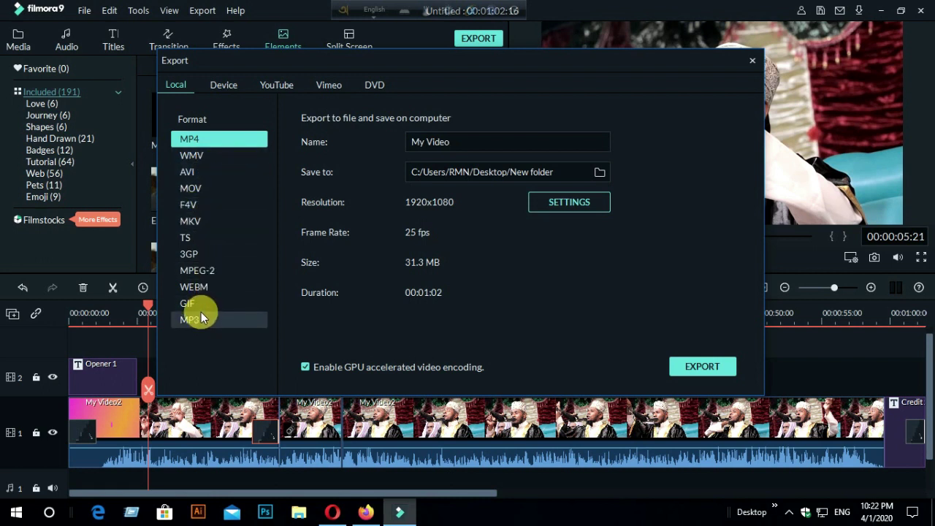
left_click(223, 87)
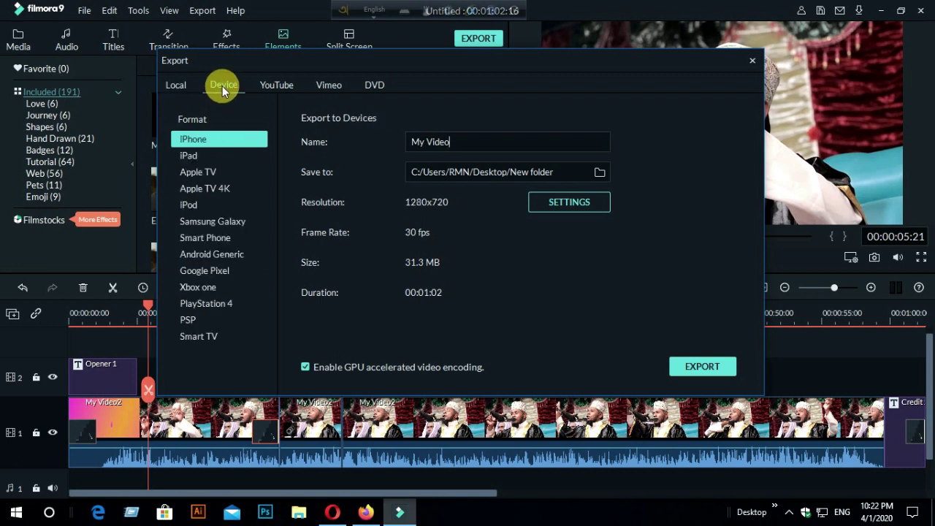
left_click(175, 87)
left_click(283, 89)
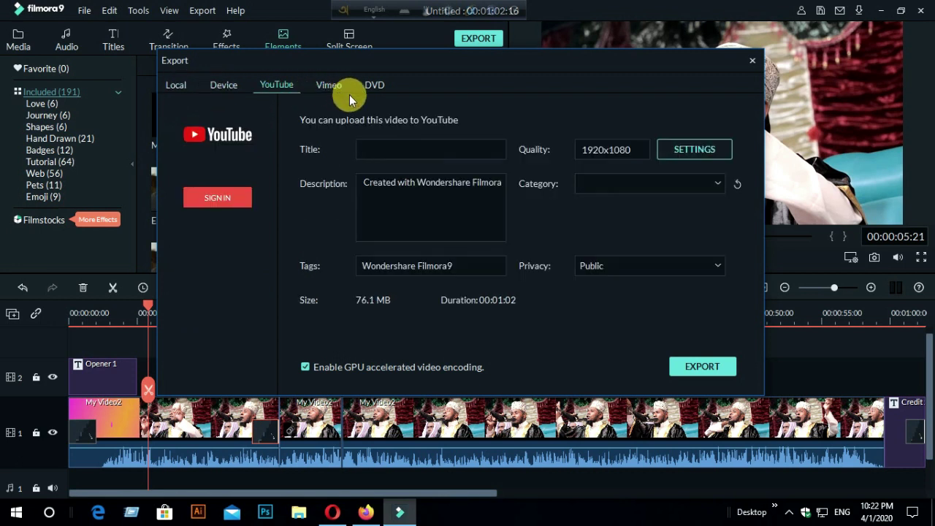
left_click(328, 85)
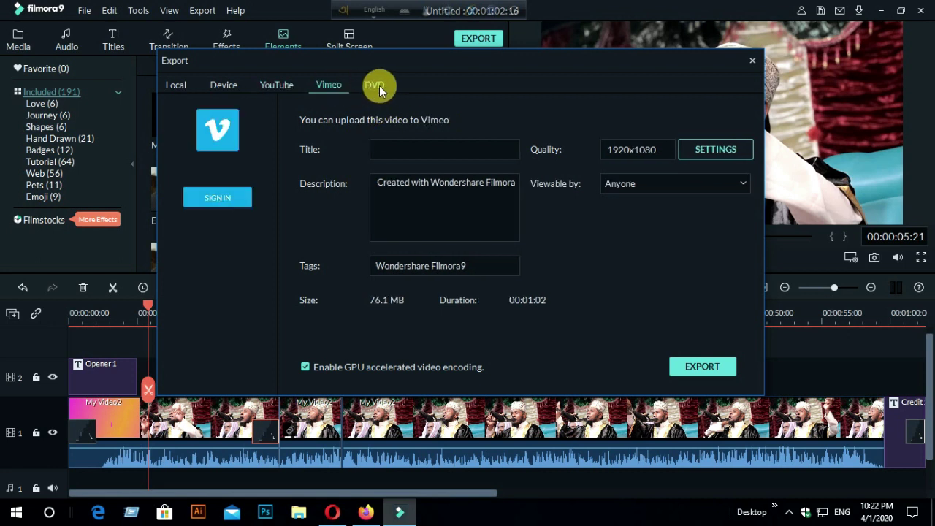
left_click(375, 85)
left_click(181, 84)
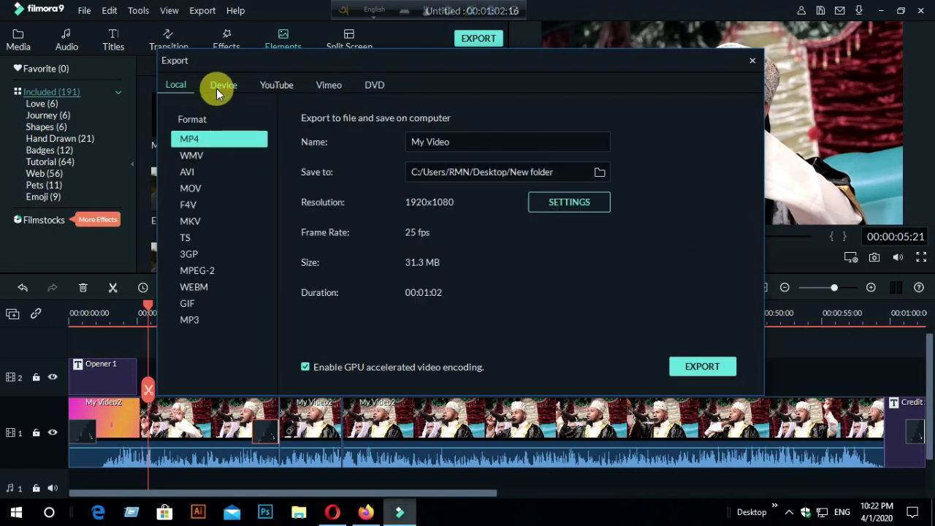
Step: Compare the YouTube upload options with the Local MP4 export options, ending on the Local ones
left_click(281, 90)
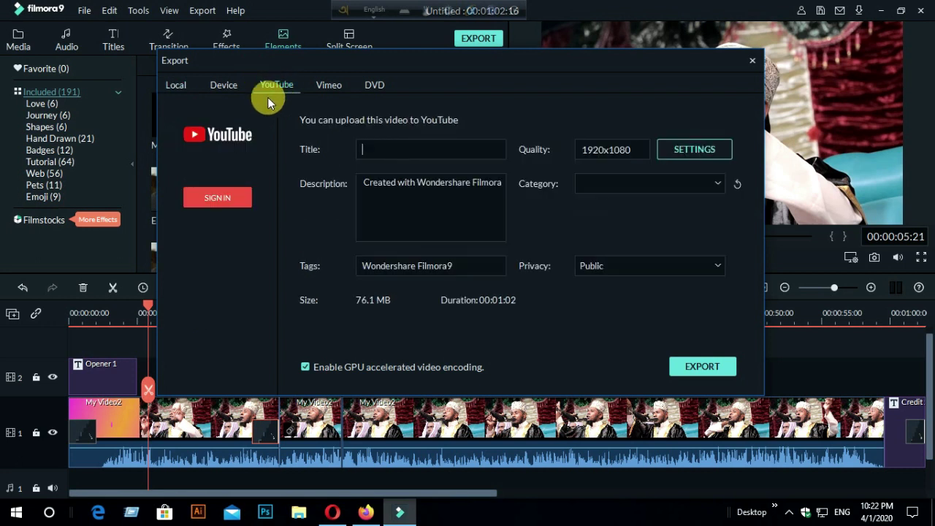
left_click(173, 85)
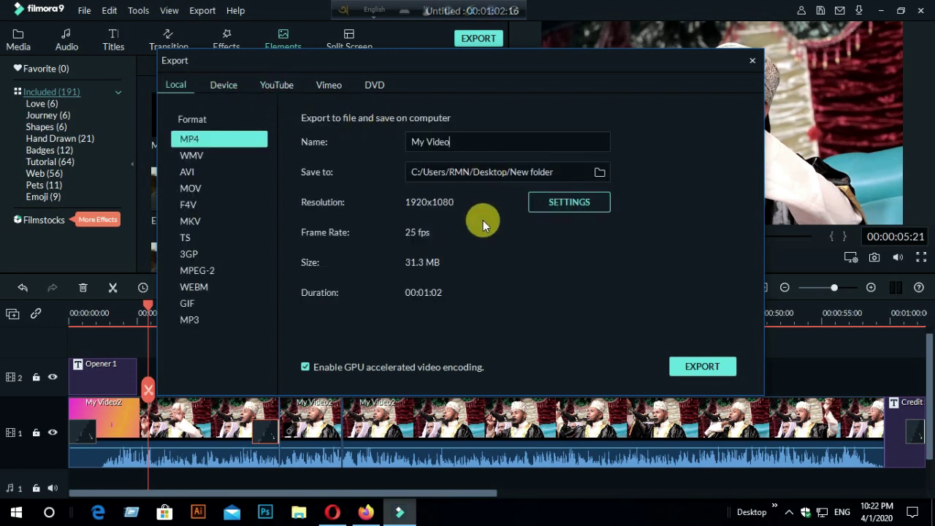
left_click(285, 86)
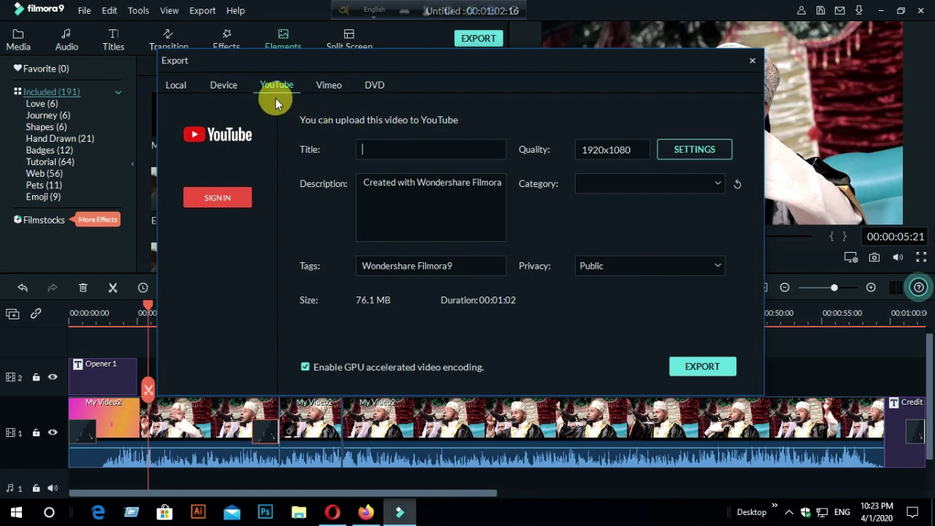
left_click(176, 83)
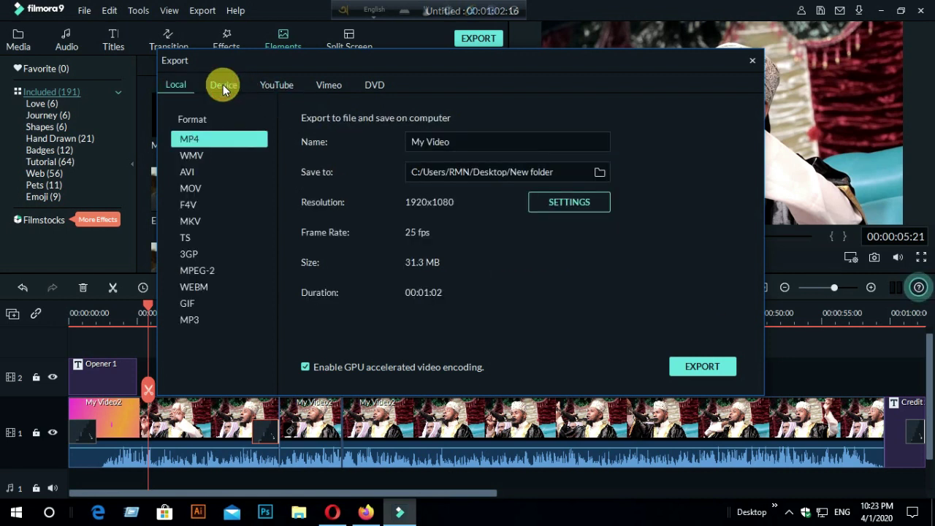
Step: Set the local MP4 export's resolution to 1280x720, accept the settings and start the export
left_click(565, 205)
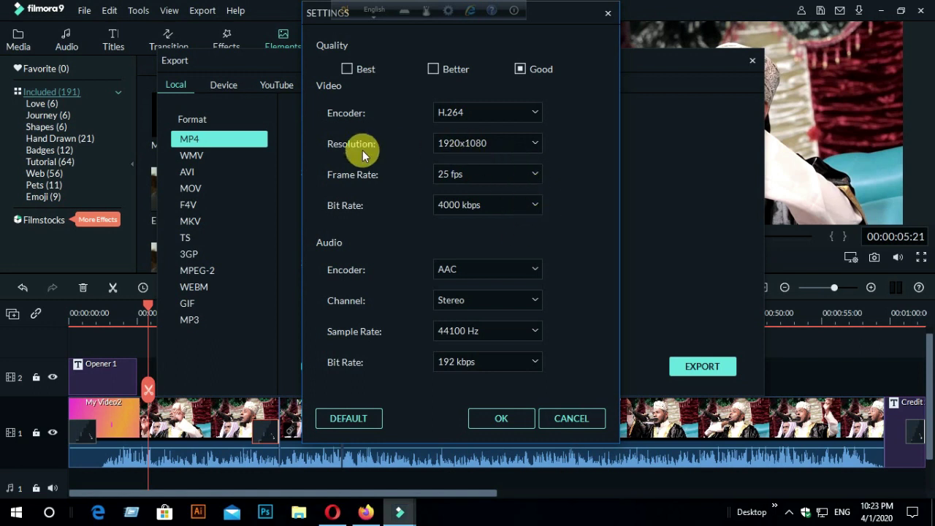
left_click(536, 144)
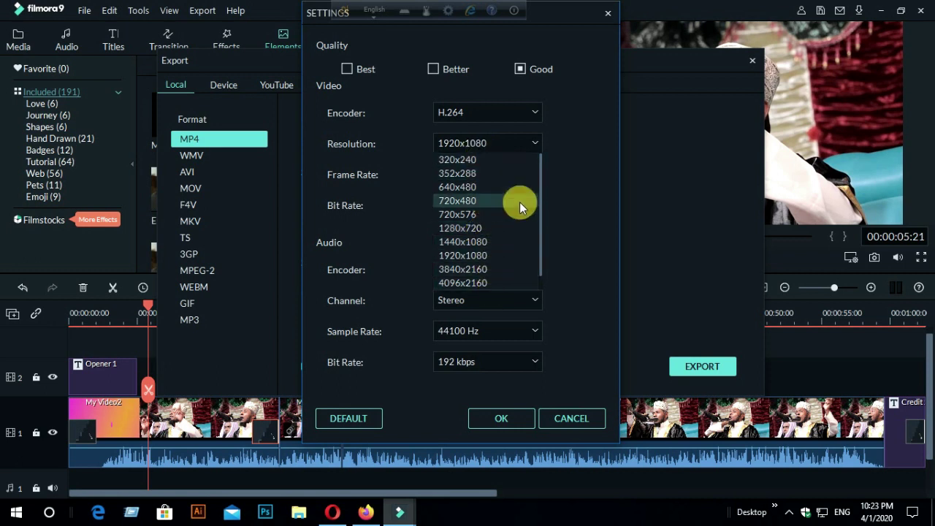
left_click(489, 228)
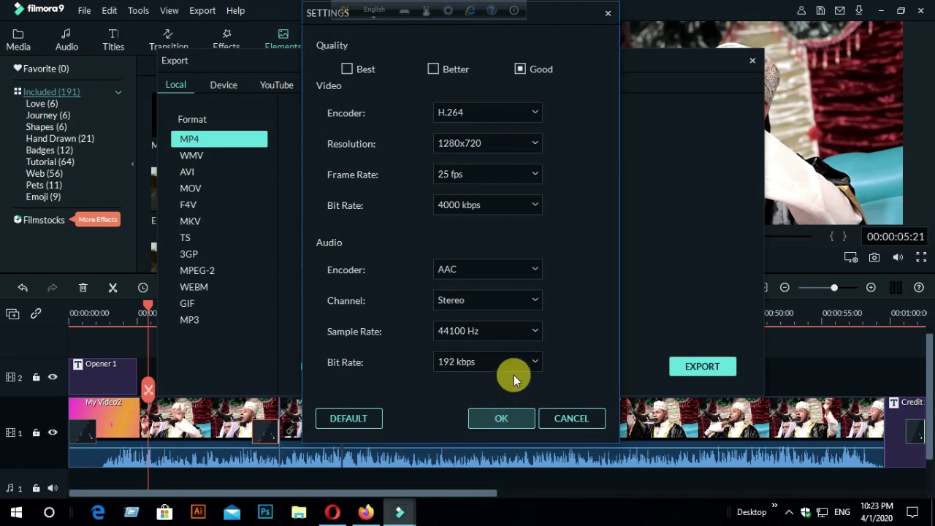
key("Return")
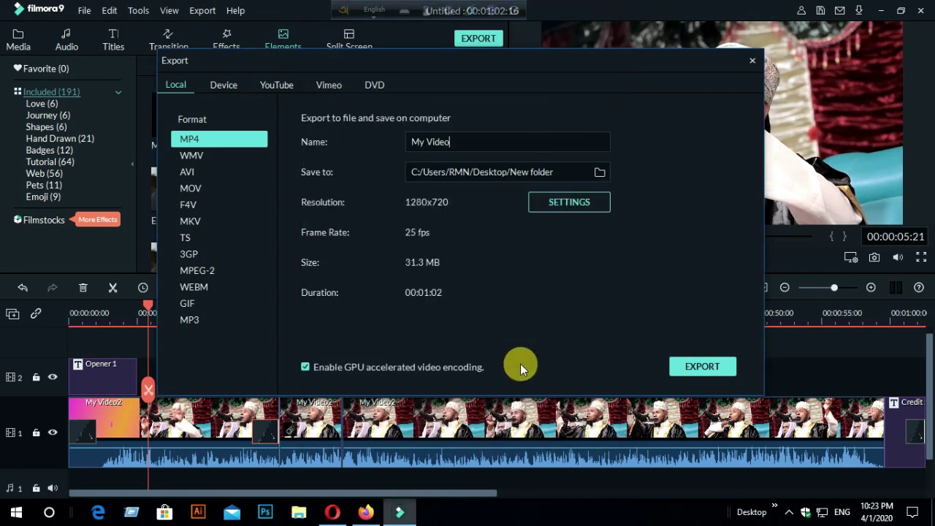
left_click(711, 367)
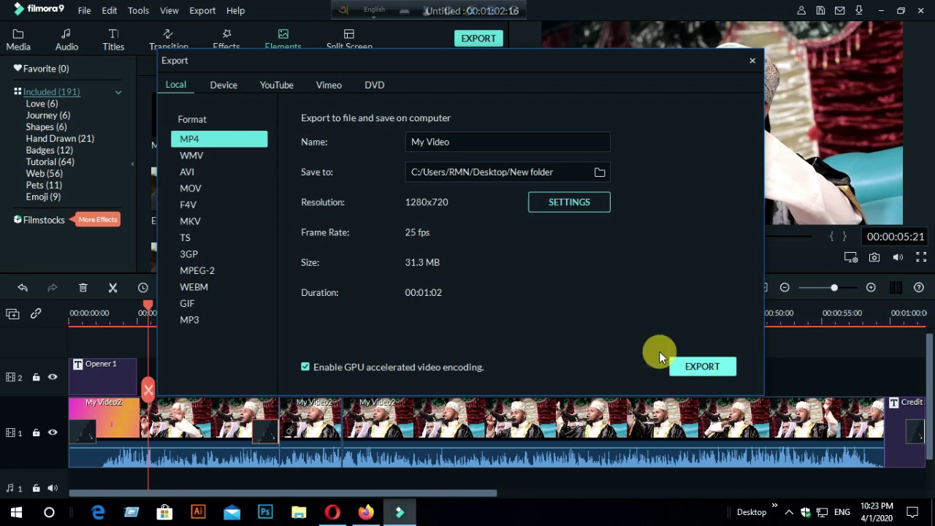